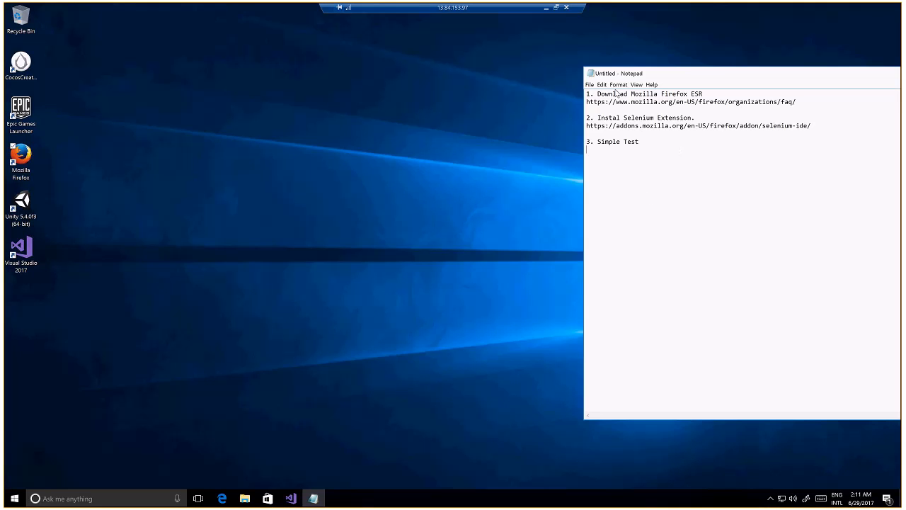
{"action": "left_click_drag", "start_coordinate": [600, 93], "coordinate": [711, 94]}
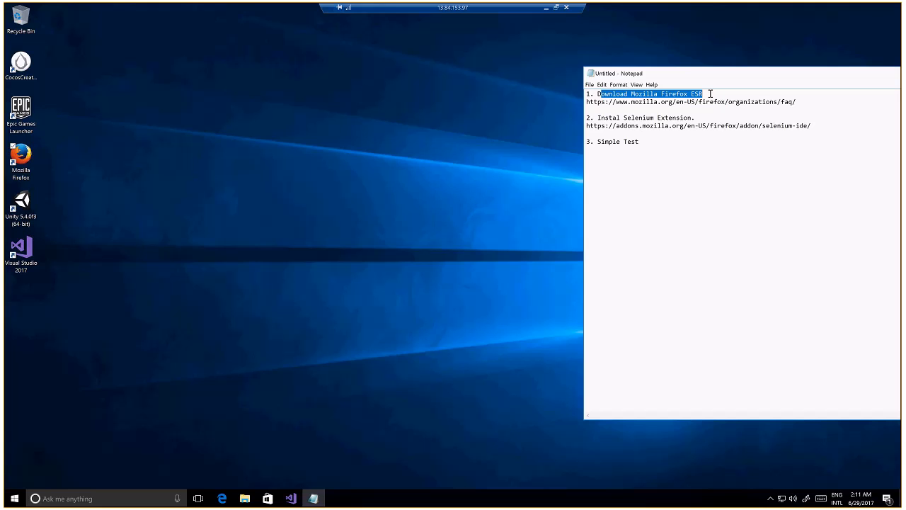
{"action": "left_click", "coordinate": [710, 93]}
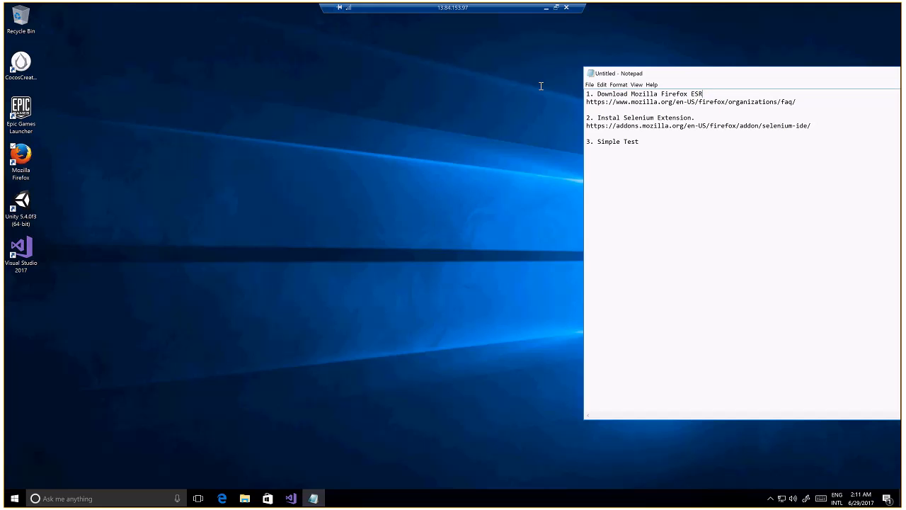
{"action": "key", "text": "shift+Home"}
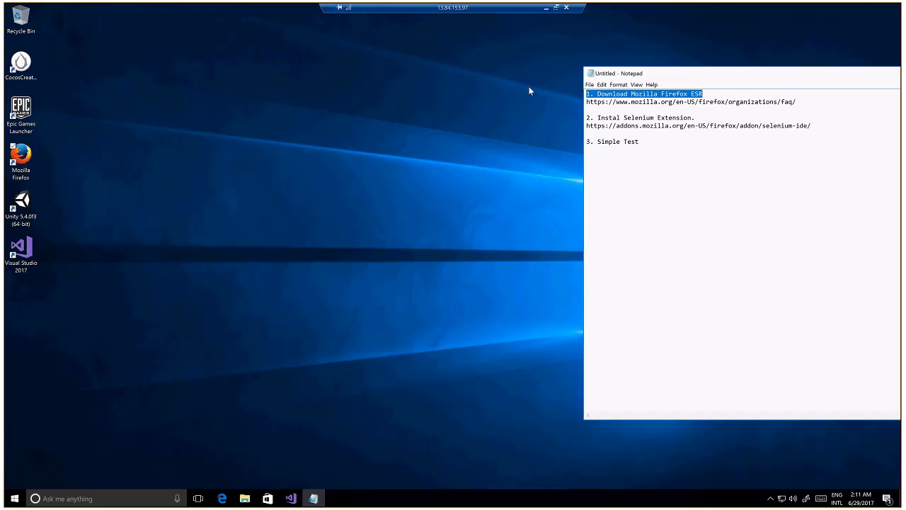
{"action": "left_click_drag", "start_coordinate": [800, 102], "coordinate": [536, 85]}
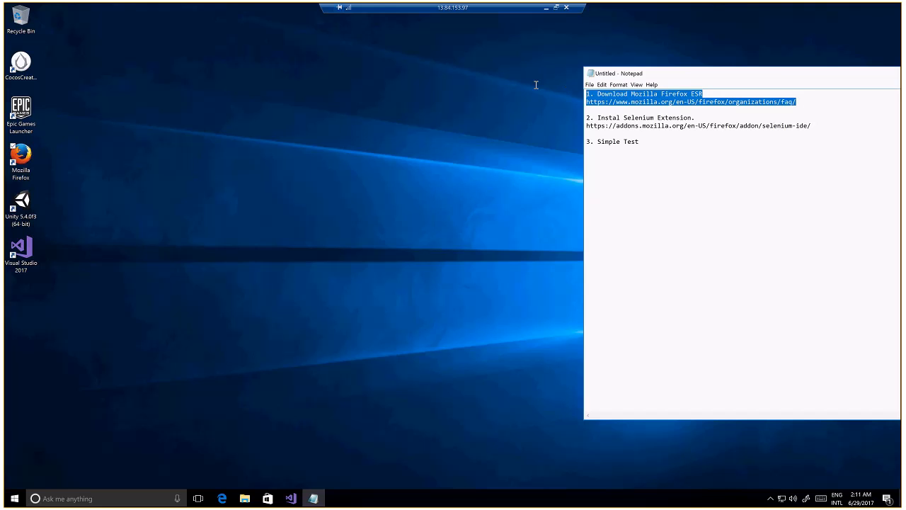
{"action": "left_click", "coordinate": [717, 90]}
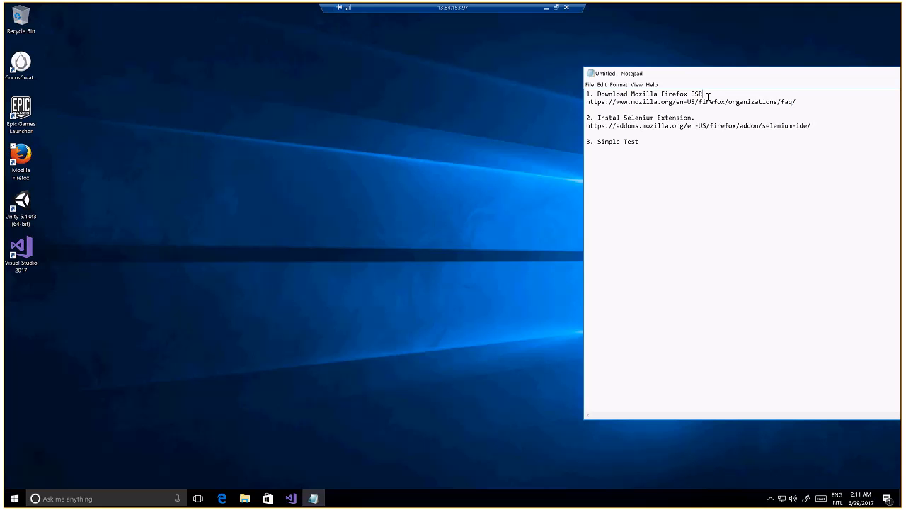
{"action": "key", "text": "shift+Home"}
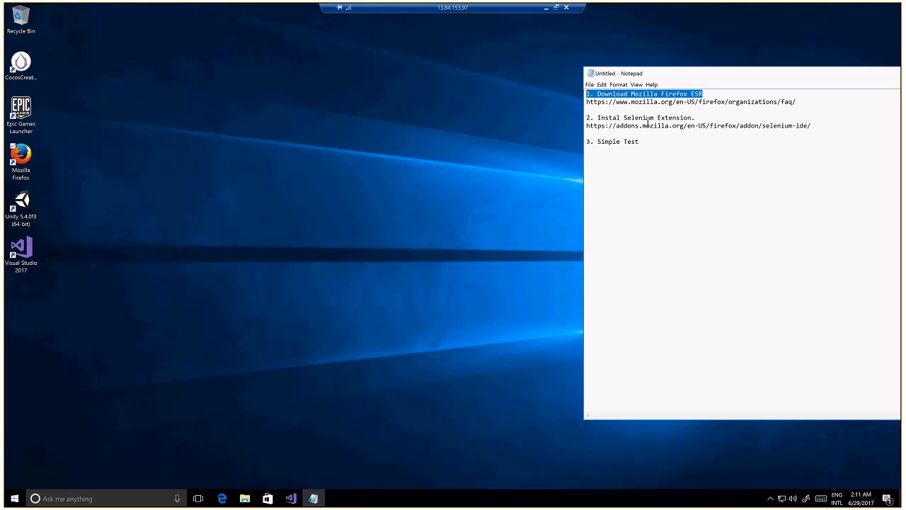
{"action": "left_click", "coordinate": [609, 117]}
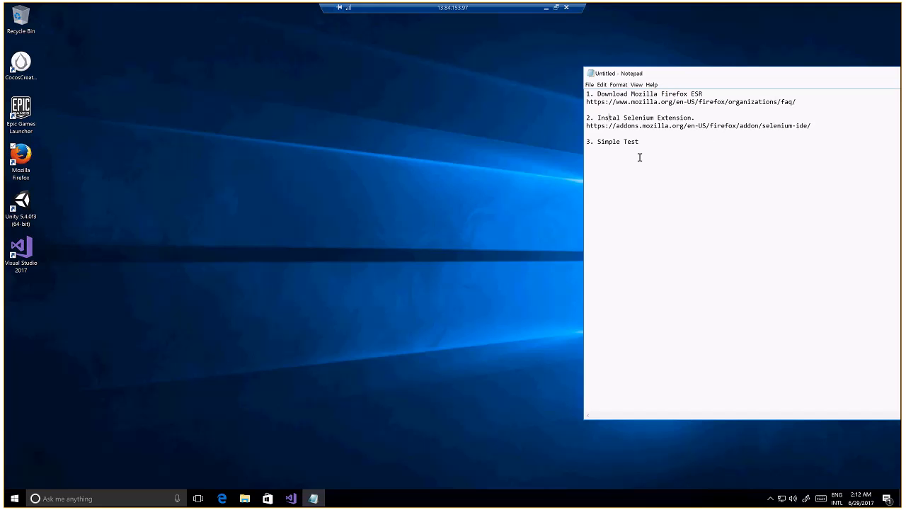
Open Microsoft Edge and search the web for "mozilla firefox esr"
{"action": "left_click", "coordinate": [222, 499]}
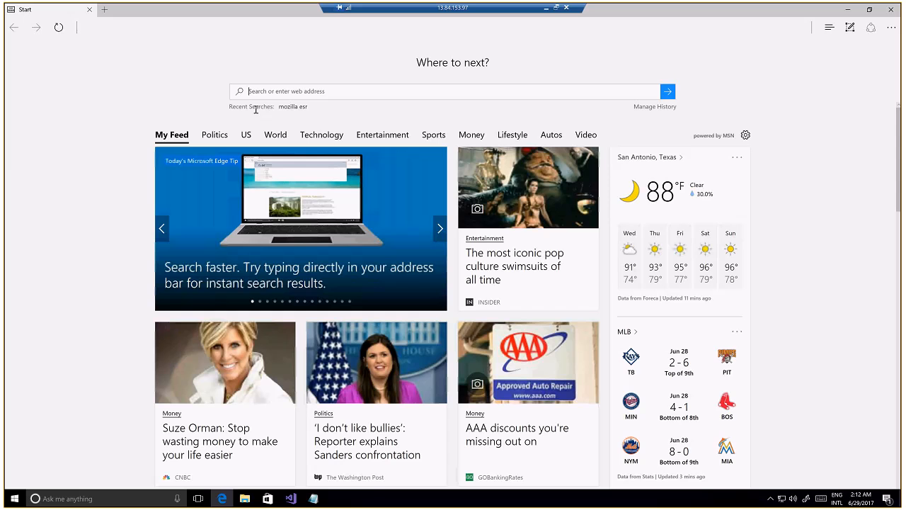
{"action": "type", "text": "mozilla fire"}
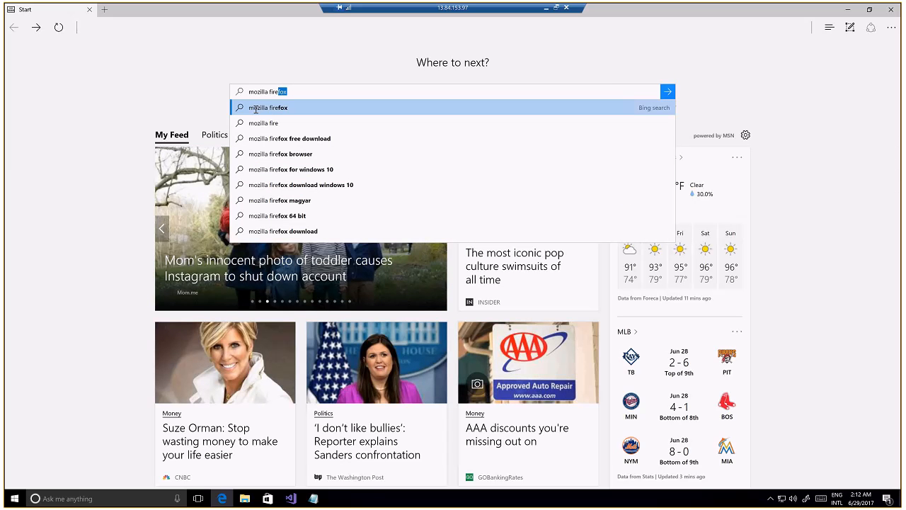
{"action": "type", "text": "fox esr"}
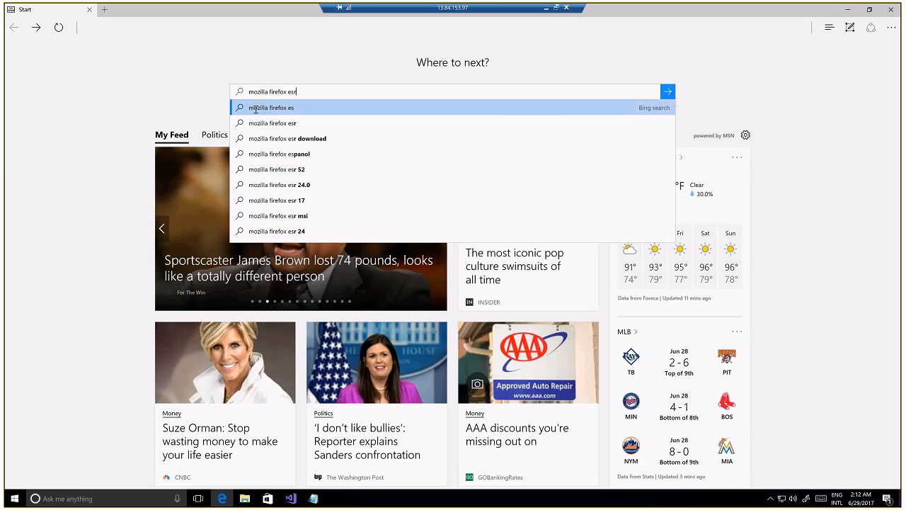
{"action": "key", "text": "Escape"}
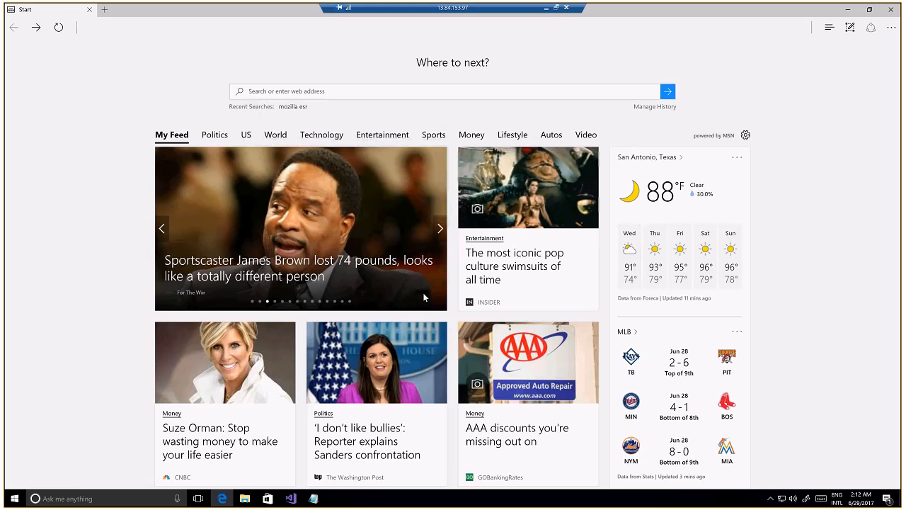
{"action": "scroll", "coordinate": [422, 299], "scroll_direction": "down", "scroll_amount": 1}
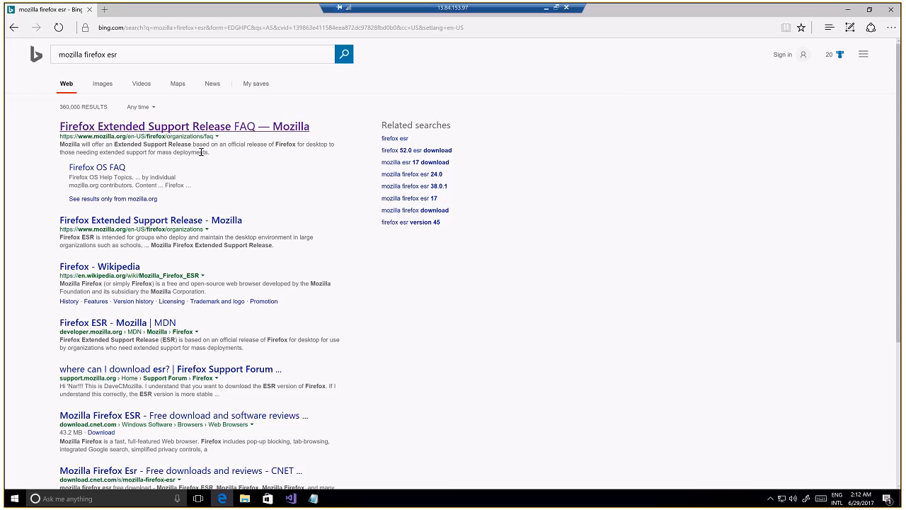
Open Mozilla's Firefox Extended Support Release FAQ result and go from it to the Firefox ESR download page
{"action": "left_click", "coordinate": [231, 129]}
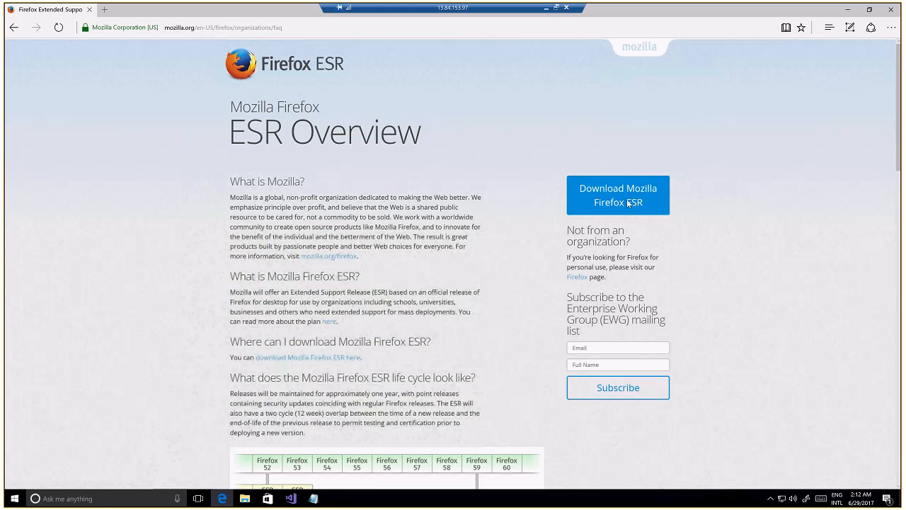
{"action": "scroll", "coordinate": [623, 201], "scroll_direction": "down", "scroll_amount": 1}
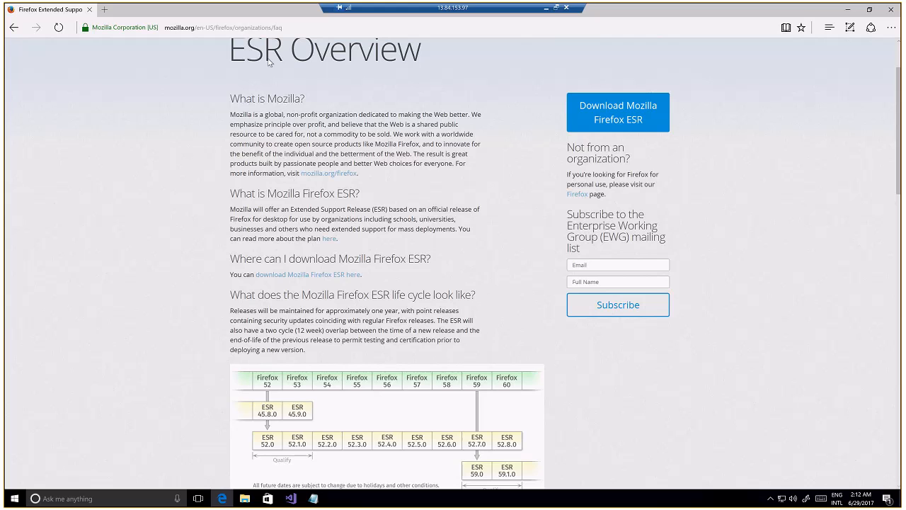
{"action": "left_click", "coordinate": [609, 112]}
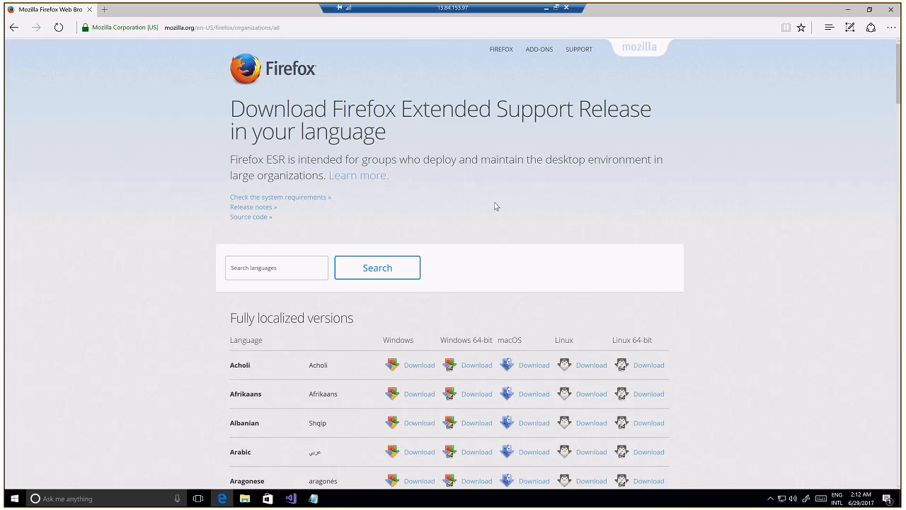
Download the English (US) Windows version of Firefox ESR from the language list and save the installer
{"action": "scroll", "coordinate": [496, 206], "scroll_direction": "down", "scroll_amount": 1}
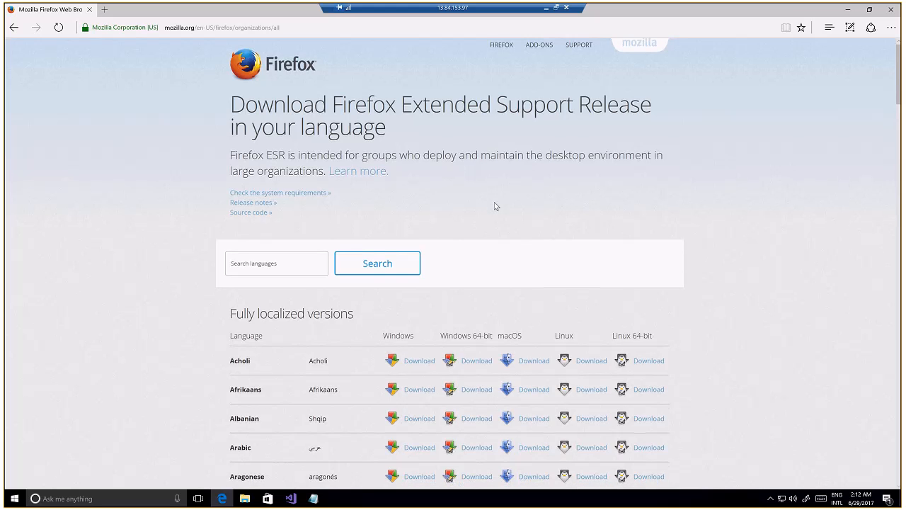
{"action": "scroll", "coordinate": [495, 206], "scroll_direction": "down", "scroll_amount": 1}
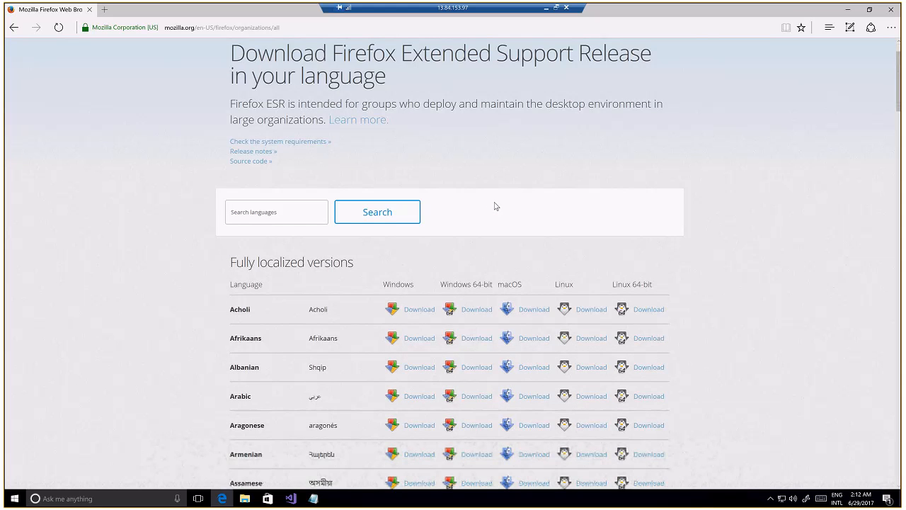
{"action": "scroll", "coordinate": [495, 206], "scroll_direction": "down", "scroll_amount": 1}
{"action": "scroll", "coordinate": [496, 206], "scroll_direction": "down", "scroll_amount": 4}
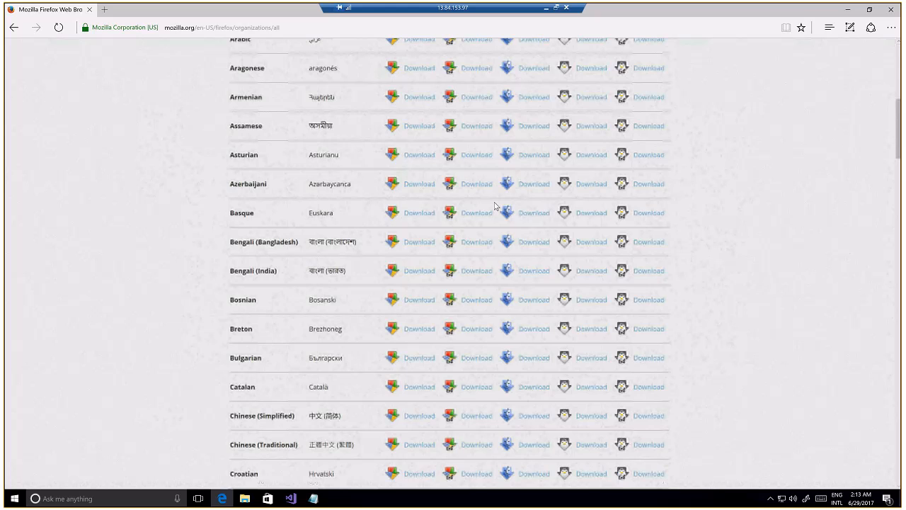
{"action": "scroll", "coordinate": [495, 206], "scroll_direction": "down", "scroll_amount": 1}
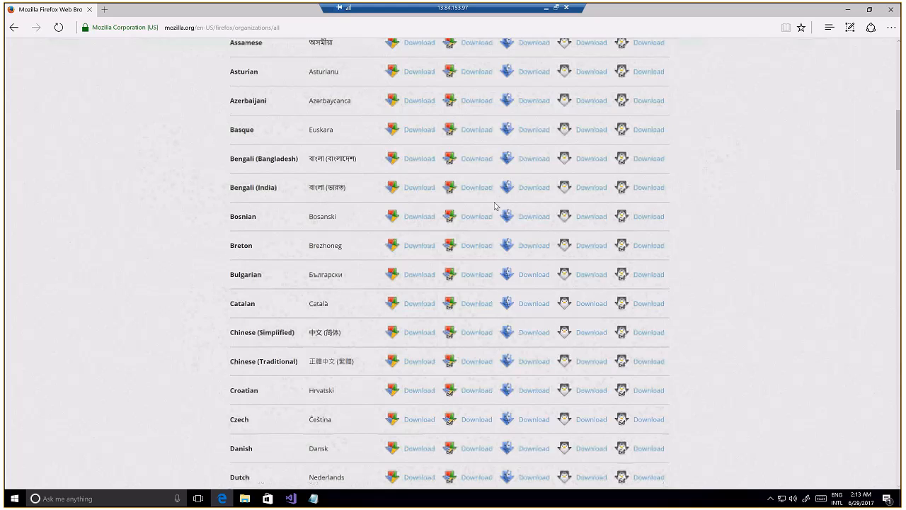
{"action": "scroll", "coordinate": [496, 206], "scroll_direction": "down", "scroll_amount": 4}
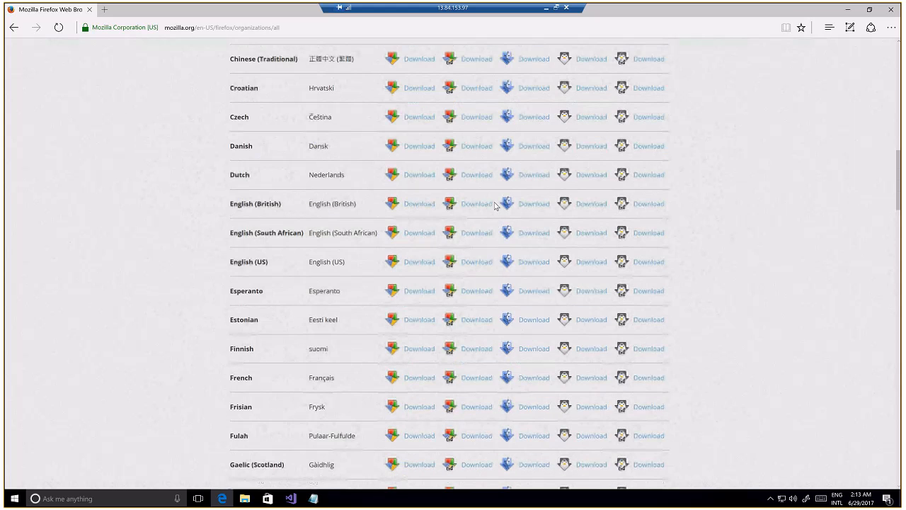
{"action": "scroll", "coordinate": [455, 294], "scroll_direction": "down", "scroll_amount": 3}
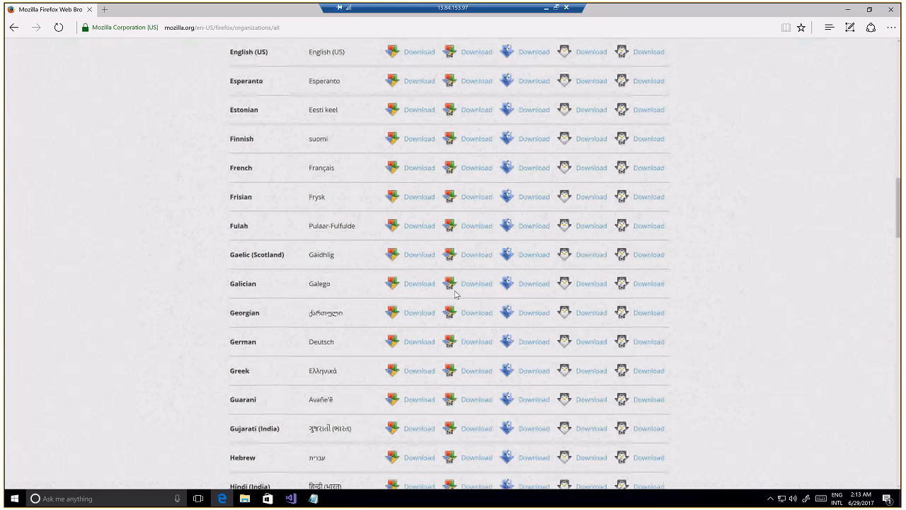
{"action": "scroll", "coordinate": [705, 268], "scroll_direction": "down", "scroll_amount": 1}
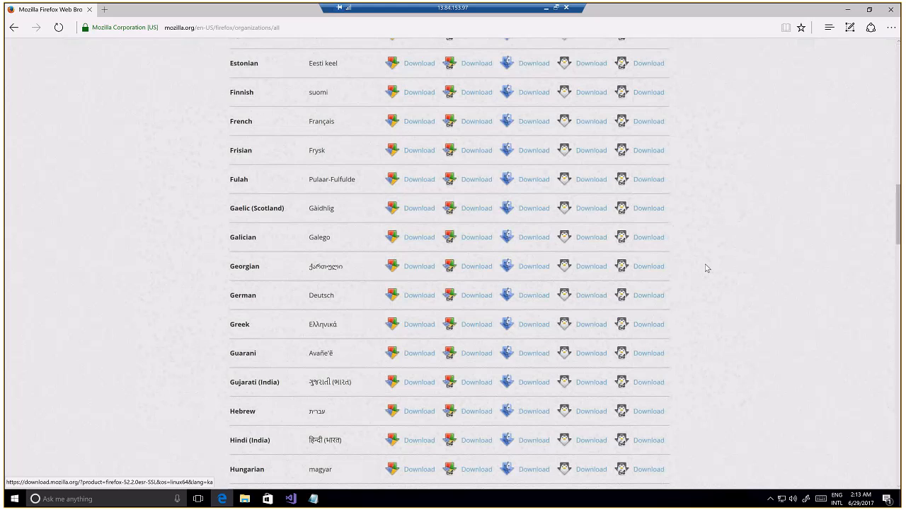
{"action": "scroll", "coordinate": [706, 268], "scroll_direction": "down", "scroll_amount": 1}
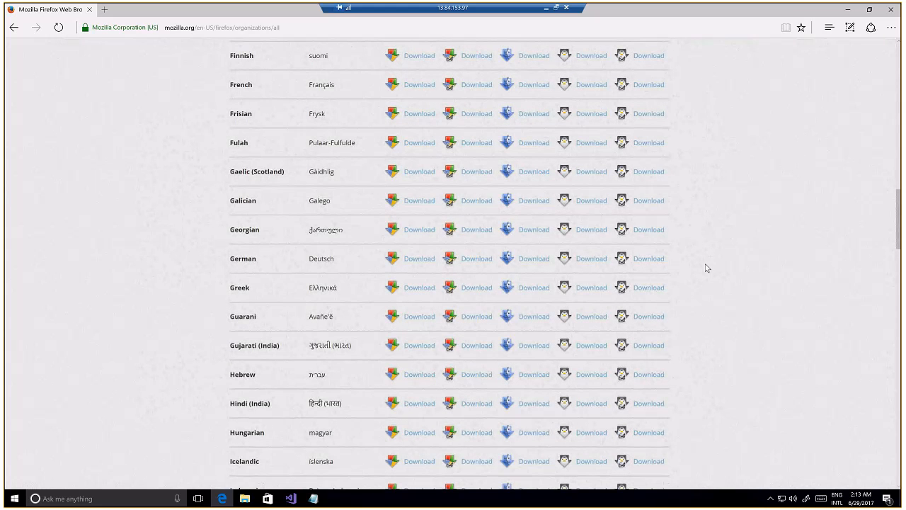
{"action": "scroll", "coordinate": [706, 268], "scroll_direction": "up", "scroll_amount": 1}
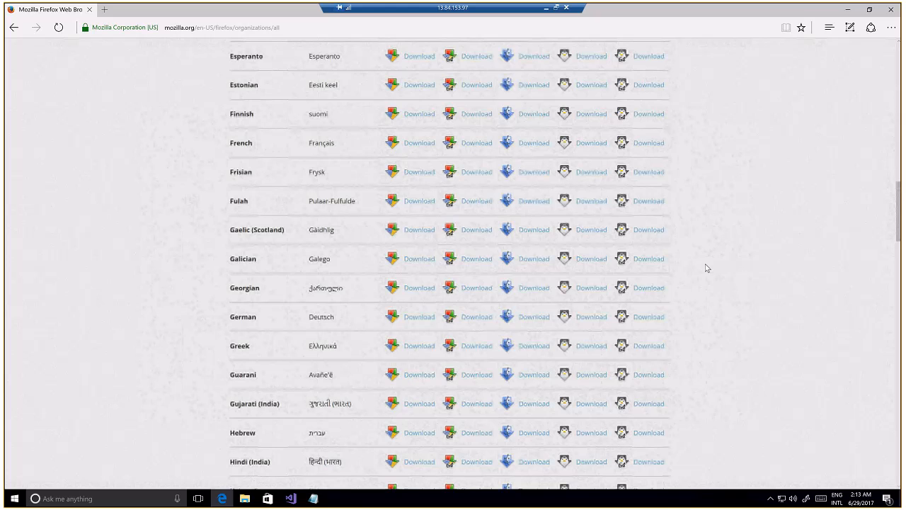
{"action": "scroll", "coordinate": [706, 267], "scroll_direction": "up", "scroll_amount": 1}
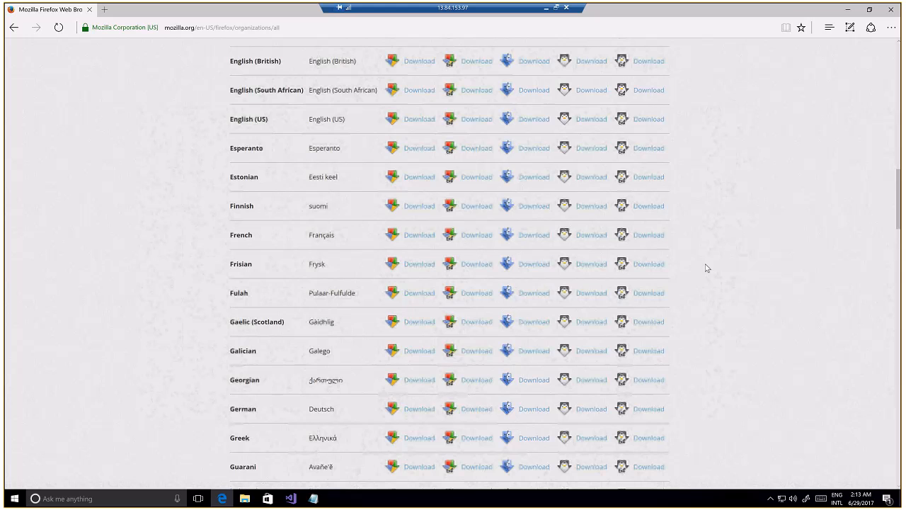
{"action": "scroll", "coordinate": [623, 234], "scroll_direction": "up", "scroll_amount": 1}
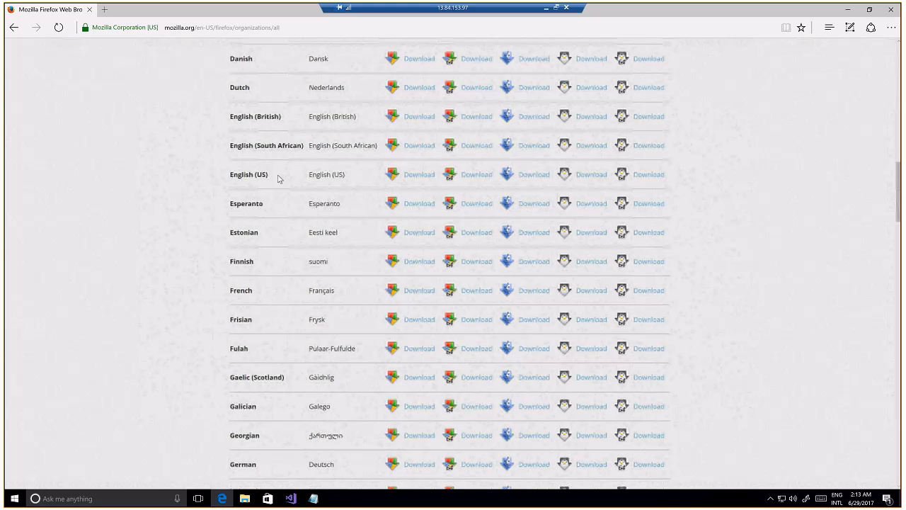
{"action": "scroll", "coordinate": [322, 178], "scroll_direction": "up", "scroll_amount": 1}
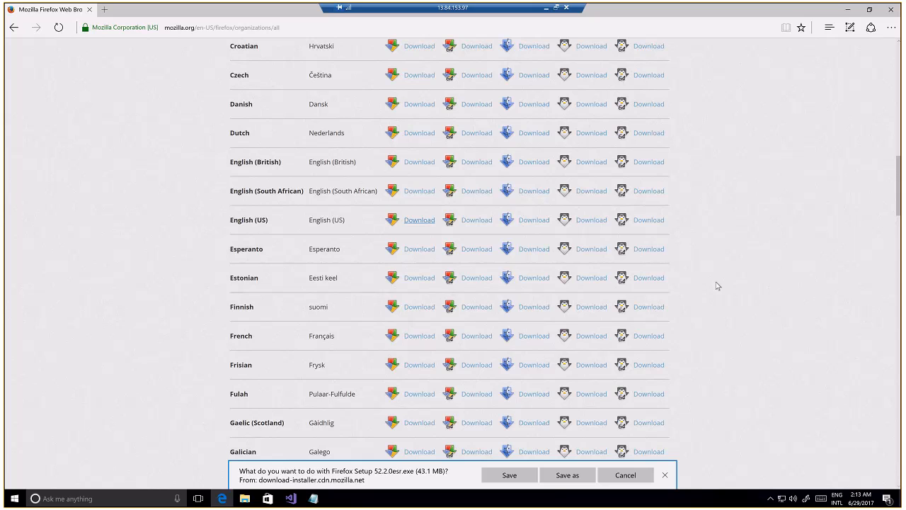
{"action": "left_click", "coordinate": [516, 477]}
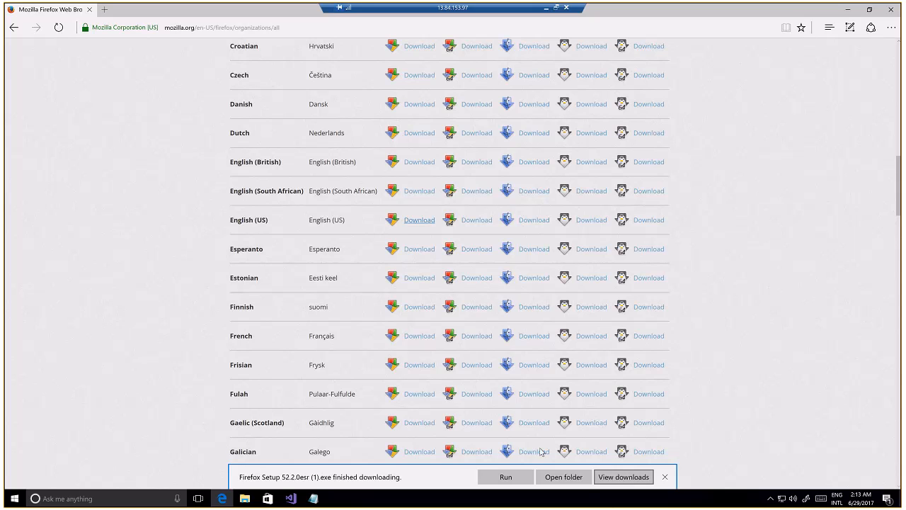
Run the downloaded Firefox installer, close the browser and allow the installer to make changes to the device
{"action": "left_click", "coordinate": [505, 478]}
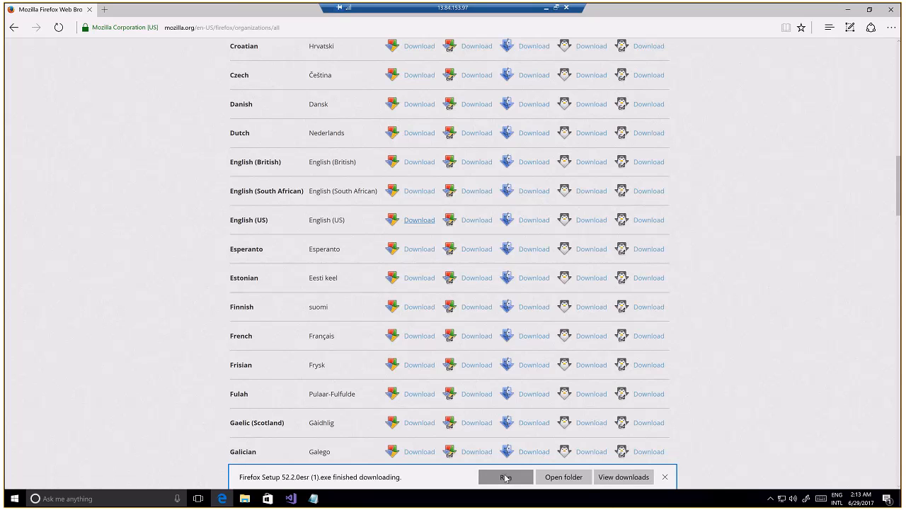
{"action": "left_click", "coordinate": [890, 9]}
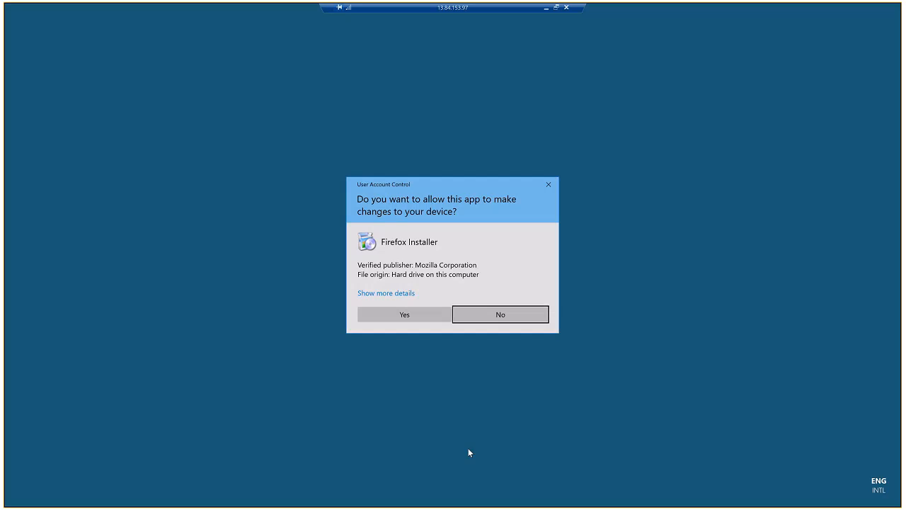
{"action": "left_click", "coordinate": [404, 314]}
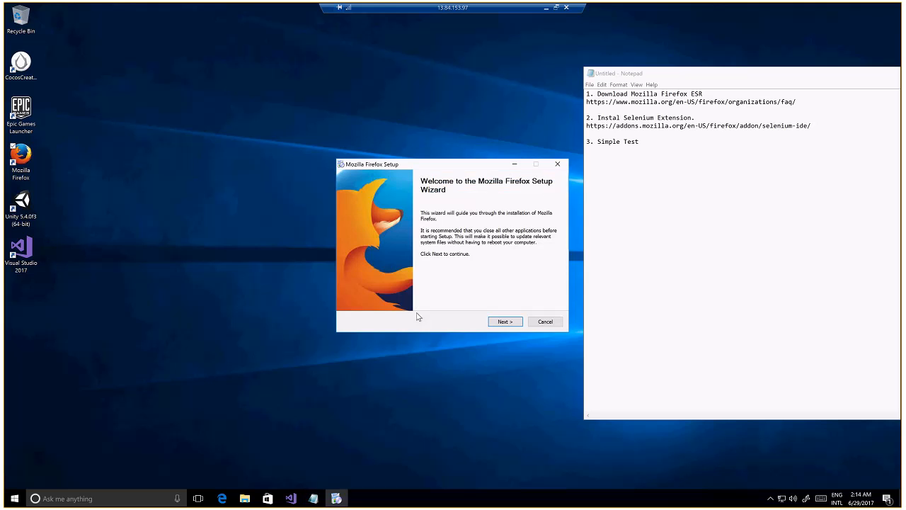
Choose the Custom setup type in the Firefox Setup wizard and accept the default destination folder
{"action": "left_click", "coordinate": [504, 322]}
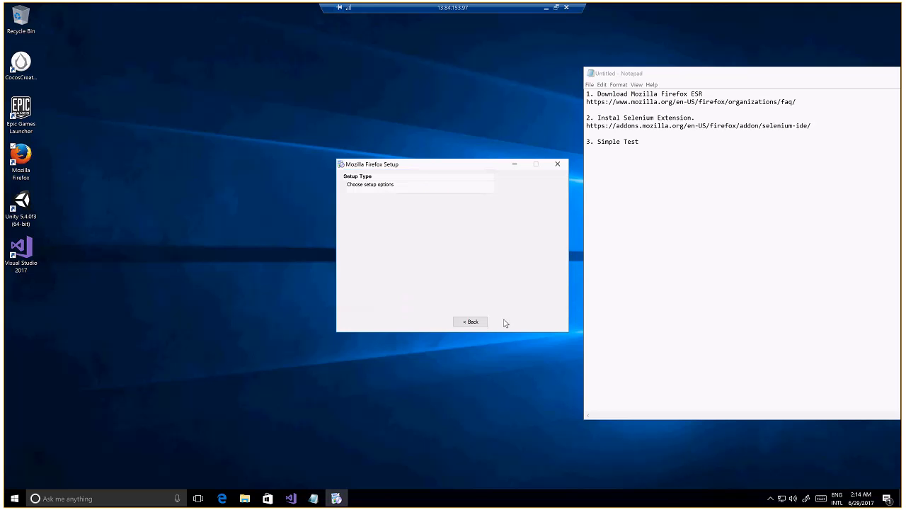
{"action": "left_click", "coordinate": [351, 246]}
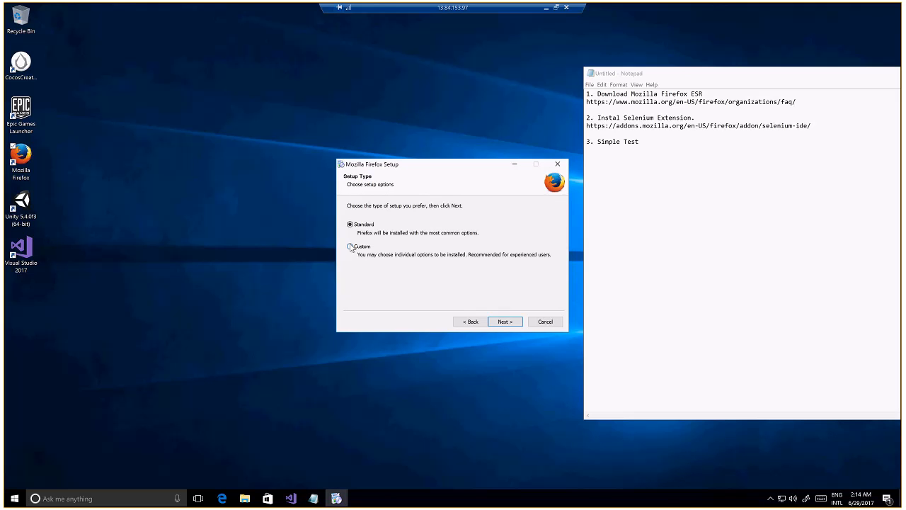
{"action": "left_click", "coordinate": [504, 322]}
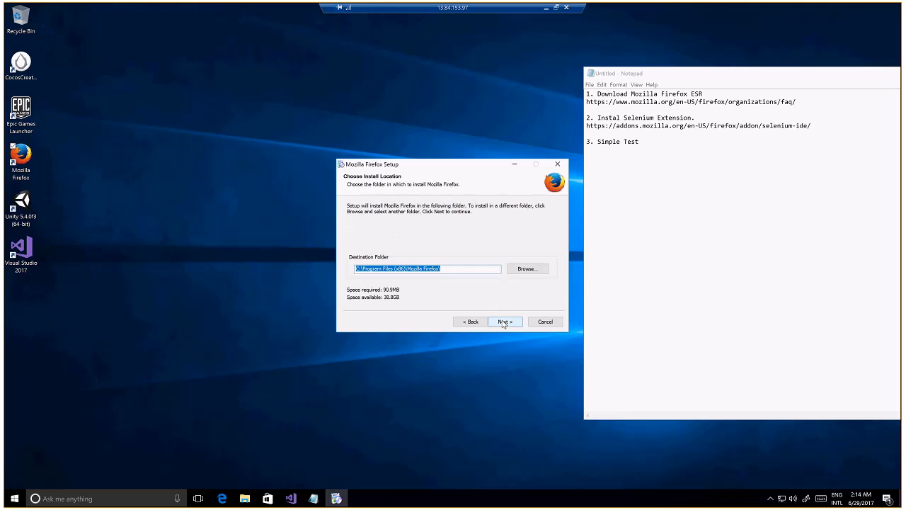
{"action": "left_click", "coordinate": [504, 322]}
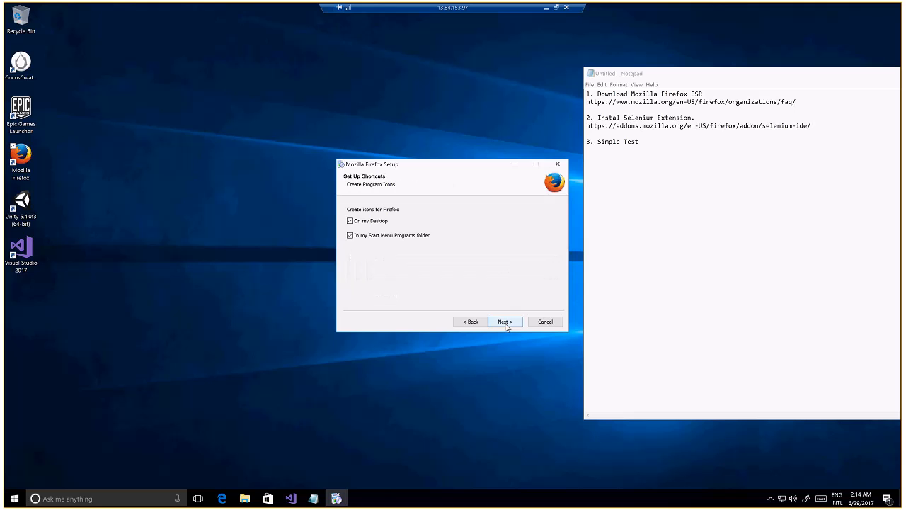
Complete the shortcut page of the Firefox setup, run the upgrade in the default location and finish the wizard with Firefox launched
{"action": "left_click", "coordinate": [350, 221]}
{"action": "left_click", "coordinate": [505, 322]}
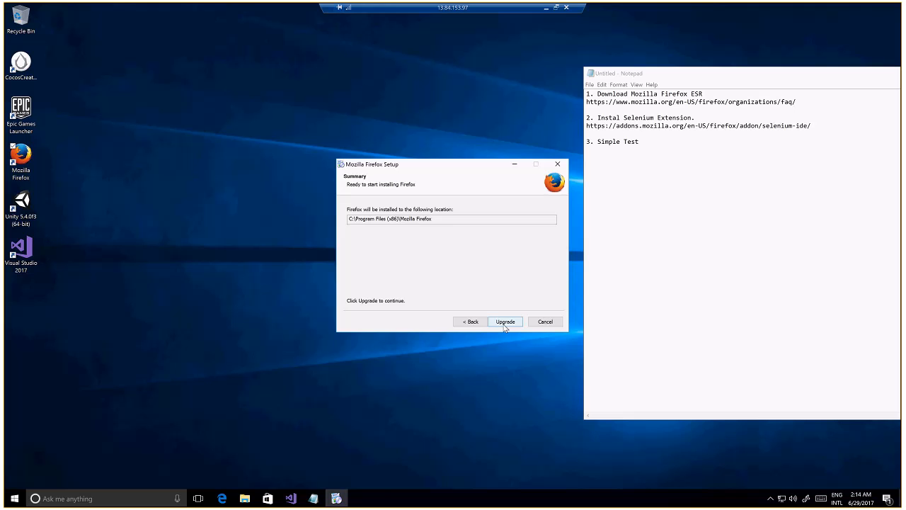
{"action": "left_click", "coordinate": [505, 322]}
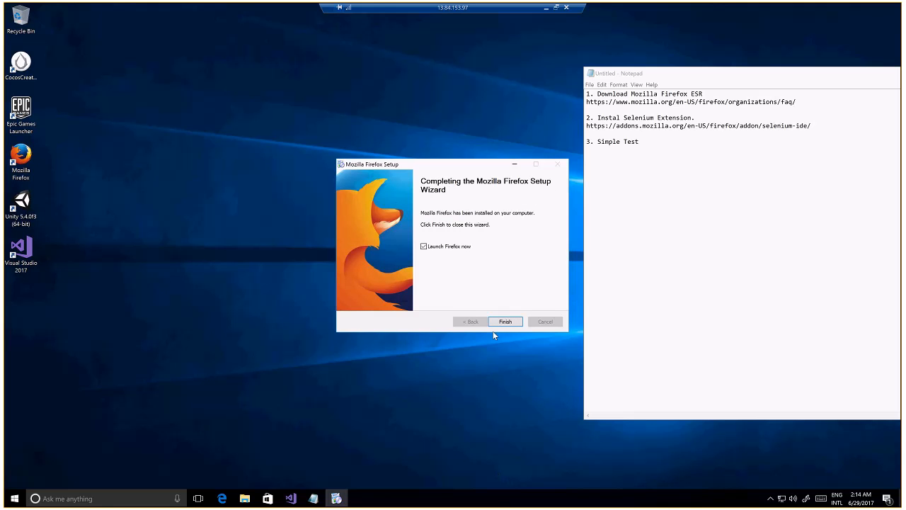
{"action": "left_click", "coordinate": [508, 319]}
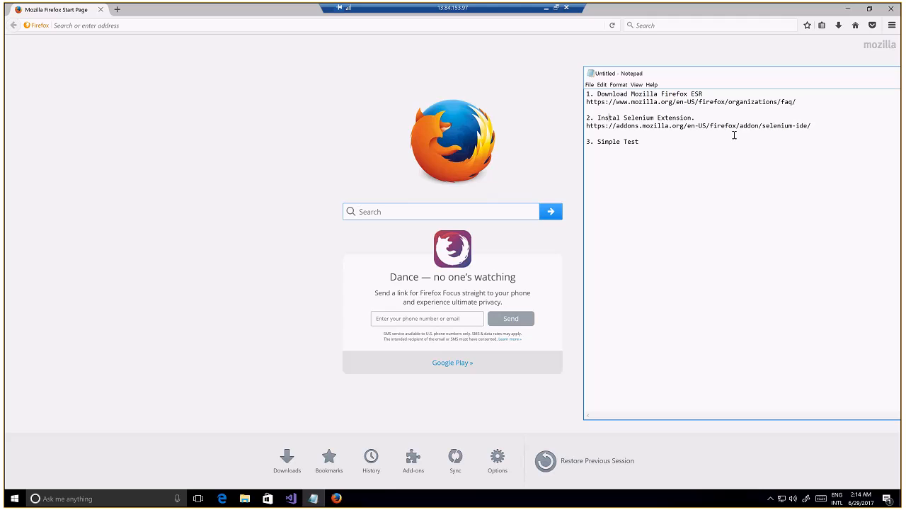
Load bing.com in the newly launched Firefox window
{"action": "left_click", "coordinate": [330, 25]}
{"action": "left_click", "coordinate": [324, 26]}
{"action": "type", "text": "bing.com"}
{"action": "key", "text": "Return"}
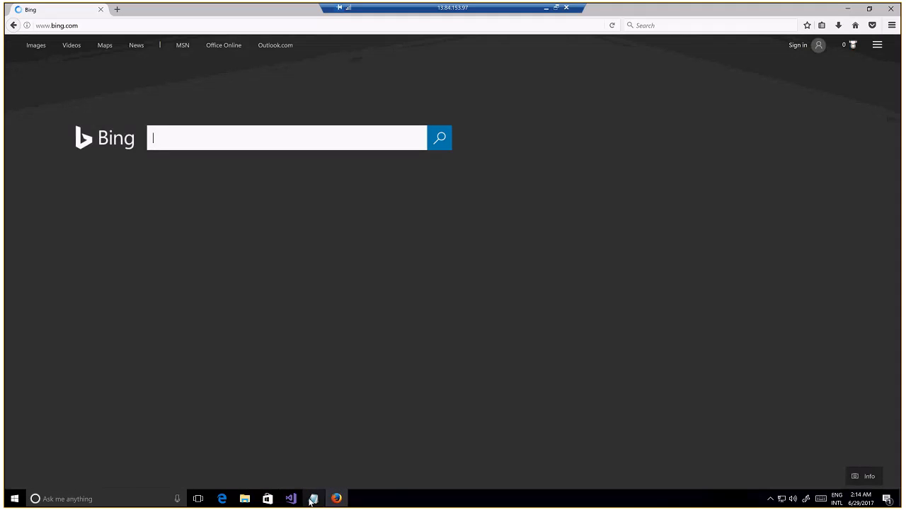
Check the Notepad list for the extension step and search Bing for "firefox selenium extension"
{"action": "left_click", "coordinate": [313, 498]}
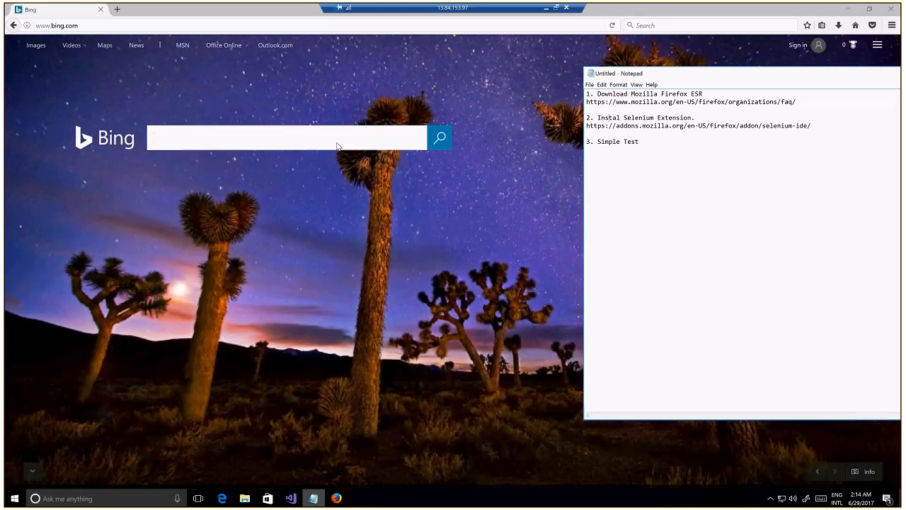
{"action": "left_click", "coordinate": [277, 140]}
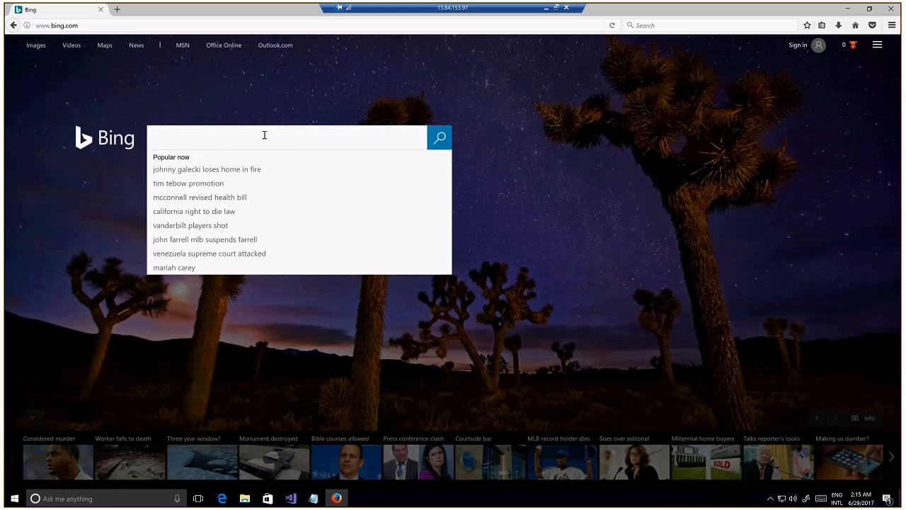
{"action": "type", "text": "firef"}
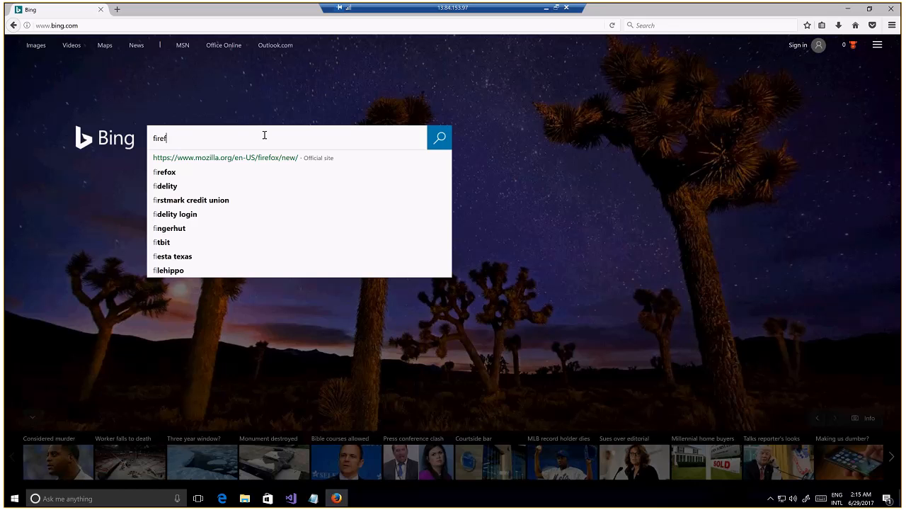
{"action": "type", "text": "ox seenium"}
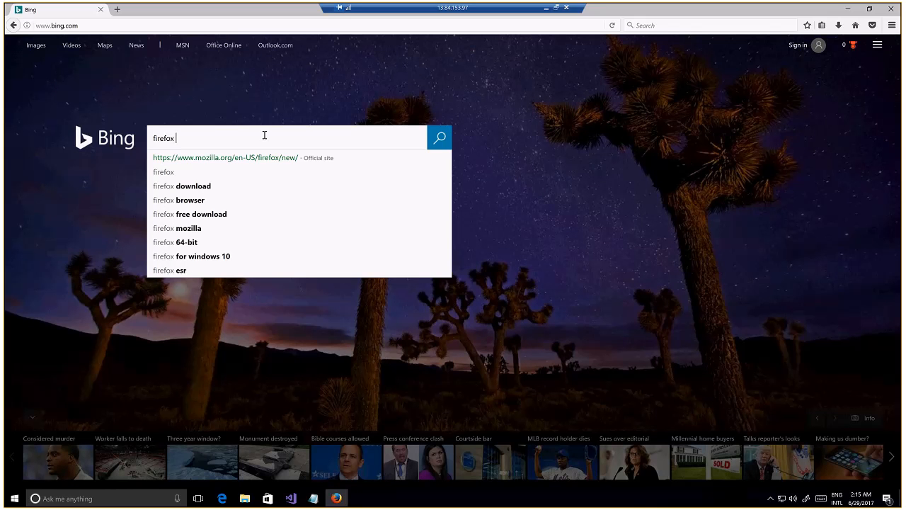
{"action": "key", "text": "BackSpace"}
{"action": "key", "text": "BackSpace"}
{"action": "key", "text": "BackSpace"}
{"action": "key", "text": "BackSpace"}
{"action": "key", "text": "BackSpace"}
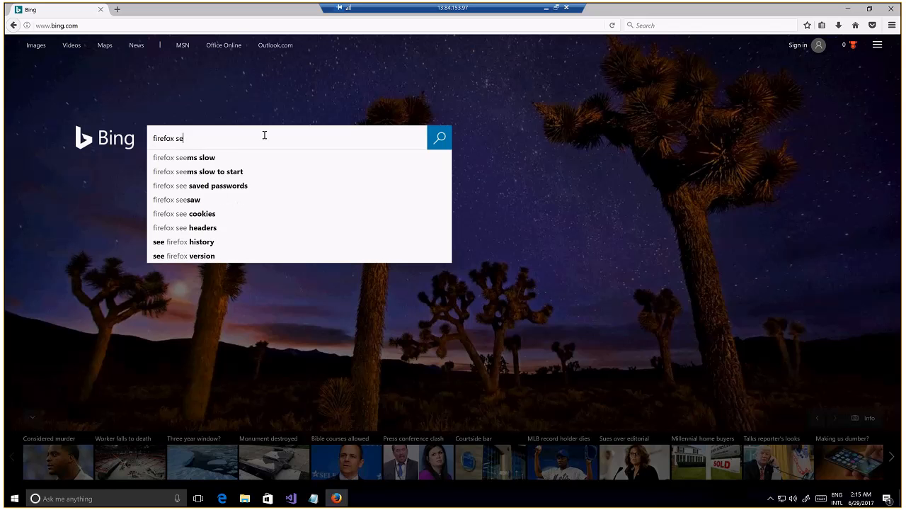
{"action": "type", "text": "lenium"}
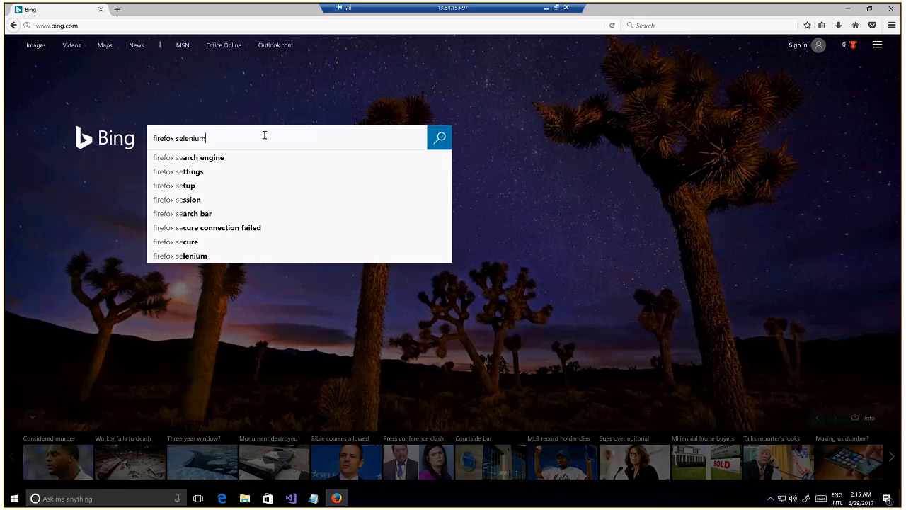
{"action": "type", "text": " extension"}
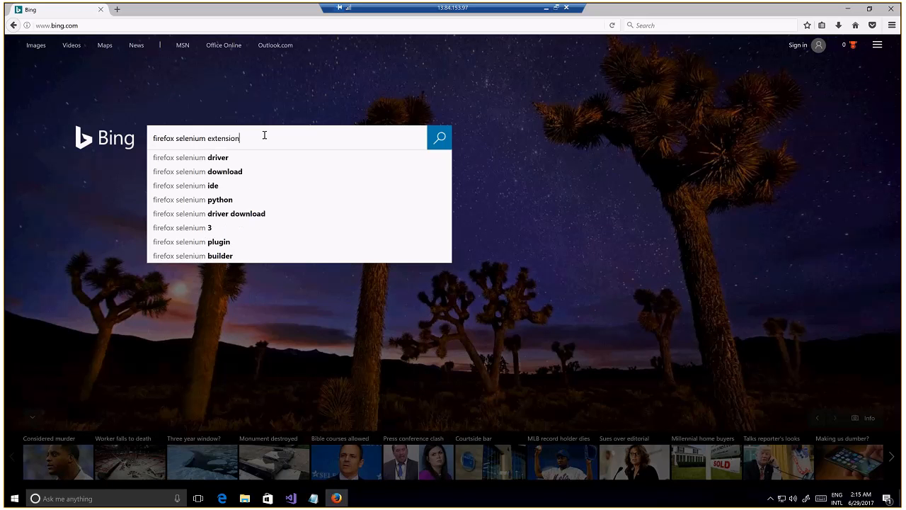
{"action": "key", "text": "Return"}
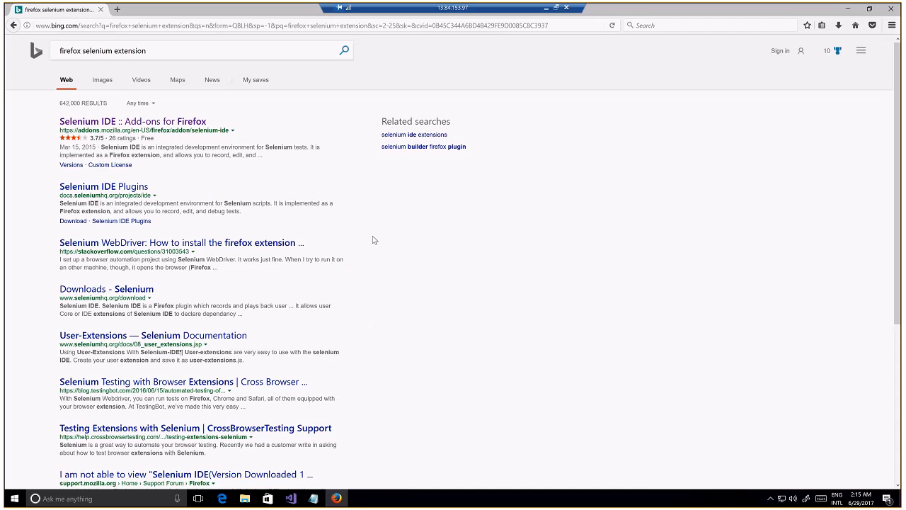
Open the Selenium IDE page on Mozilla Add-ons, install the extension and restart Firefox
{"action": "left_click", "coordinate": [170, 123]}
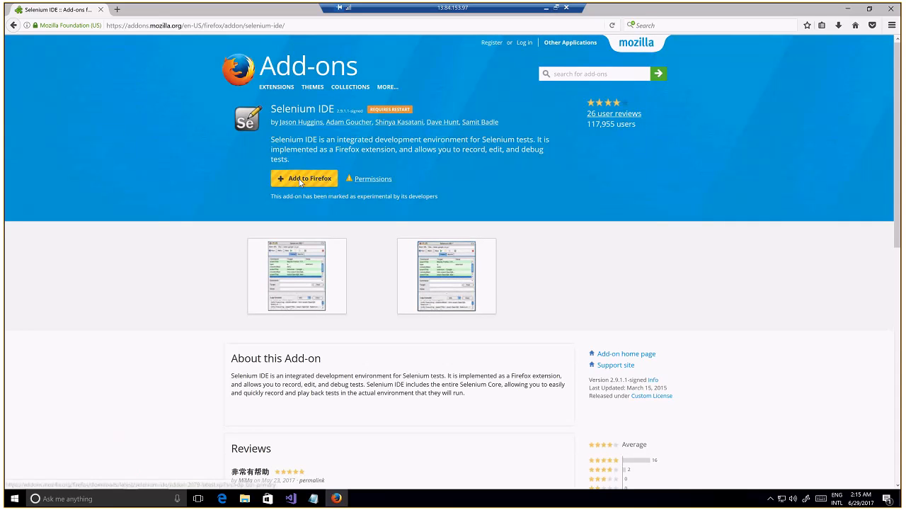
{"action": "left_click", "coordinate": [300, 179]}
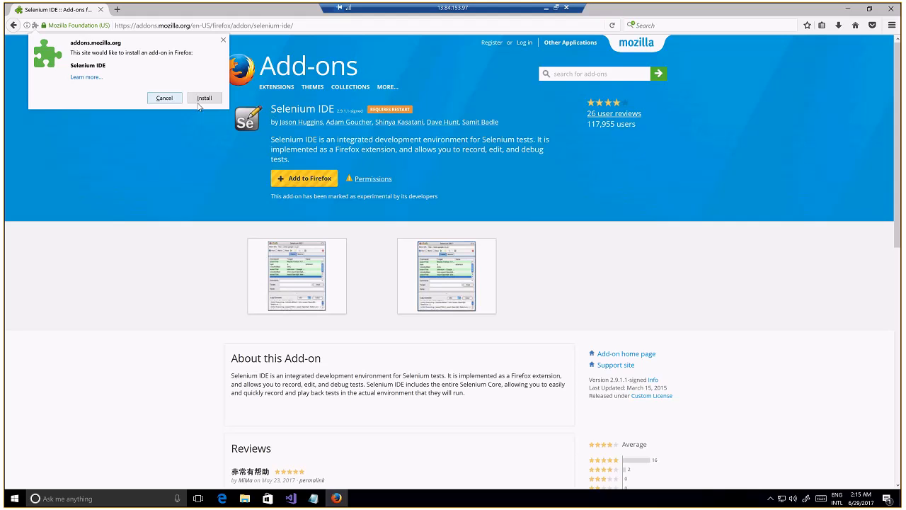
{"action": "left_click", "coordinate": [203, 101]}
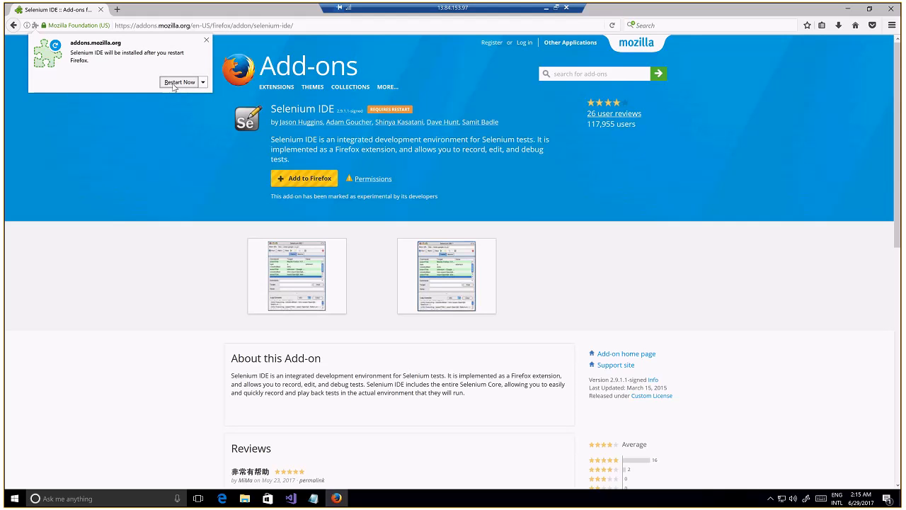
{"action": "left_click", "coordinate": [177, 82]}
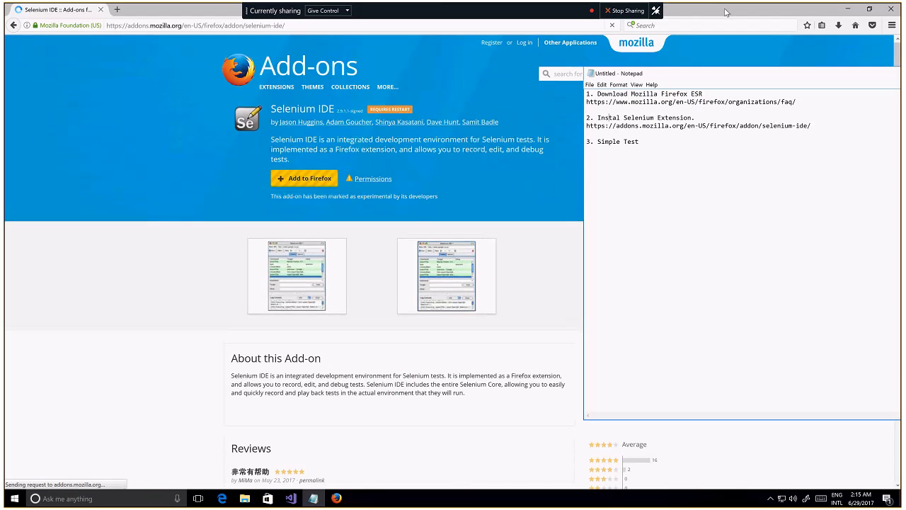
{"action": "left_click", "coordinate": [726, 12]}
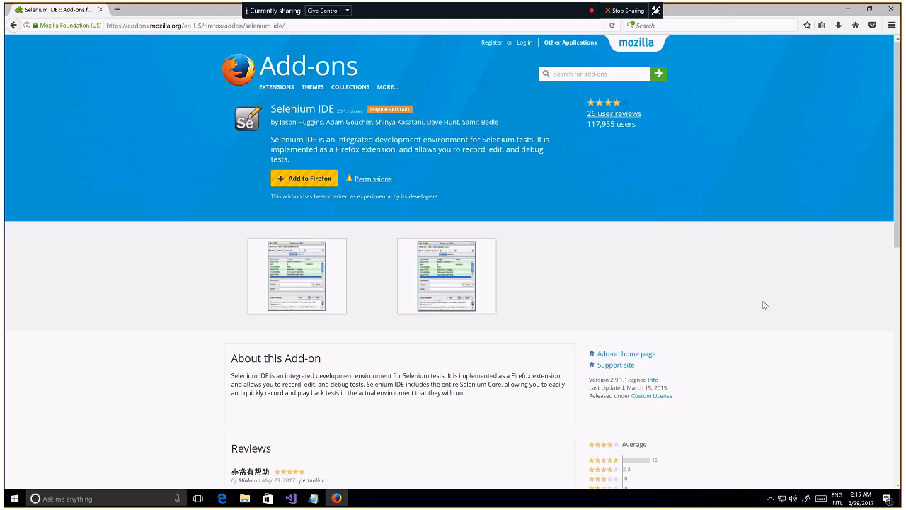
Open the Add-ons Manager to check the installed extensions and look through its add-on tool options
{"action": "left_click", "coordinate": [892, 26]}
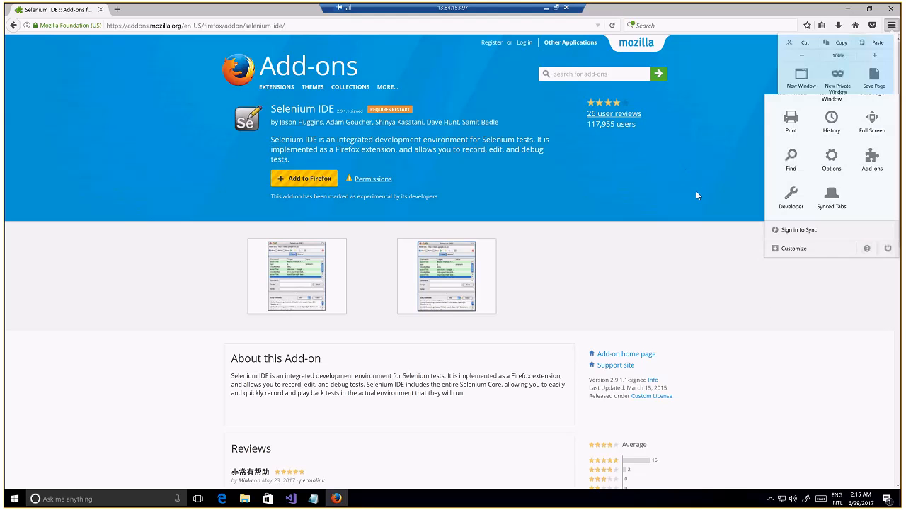
{"action": "left_click", "coordinate": [863, 170]}
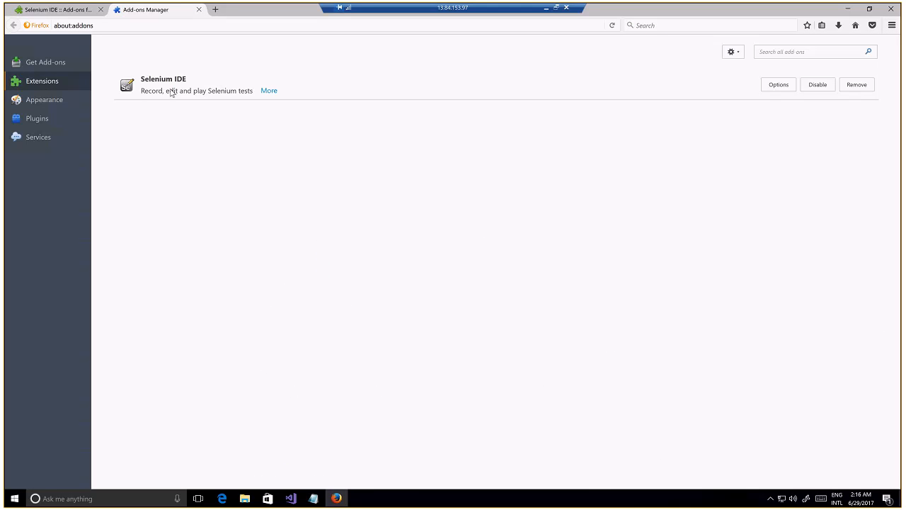
{"action": "left_click", "coordinate": [733, 53]}
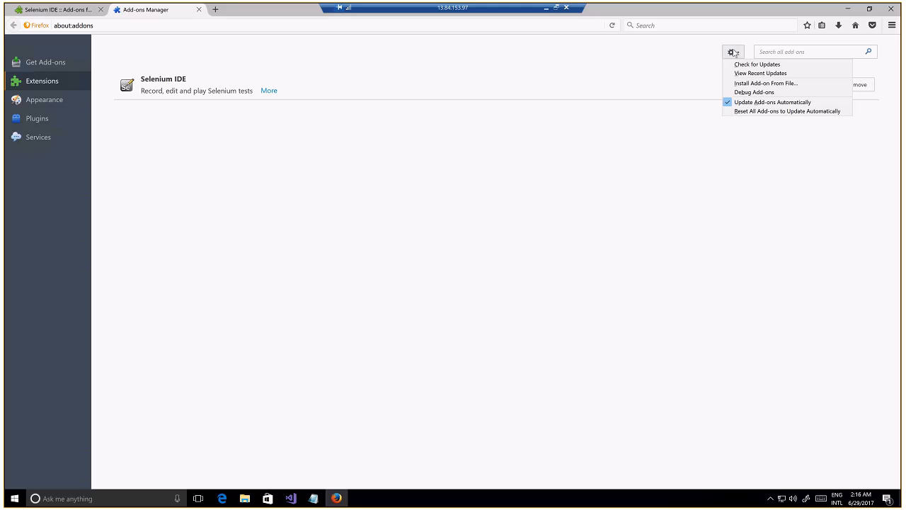
{"action": "left_click", "coordinate": [734, 52]}
Customize Firefox by placing the Selenium IDE tool first in the main menu, before New Window, and exit customization
{"action": "left_click", "coordinate": [891, 26]}
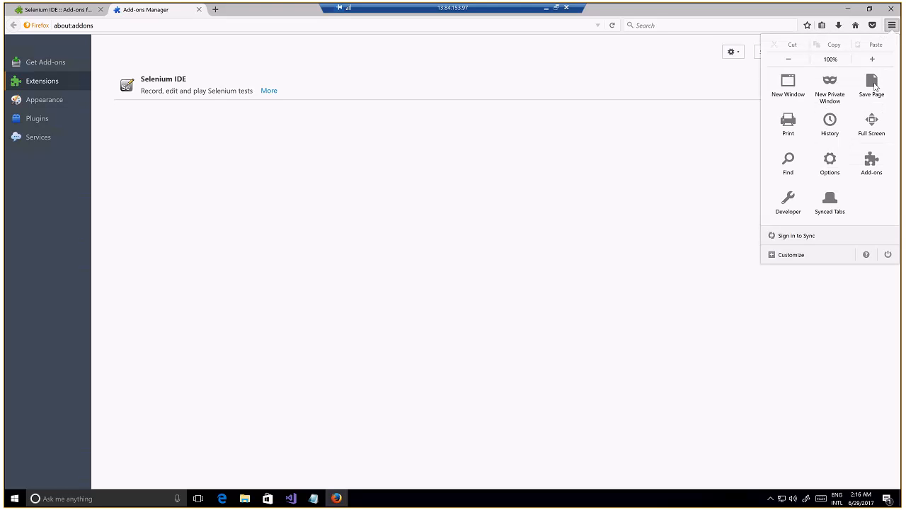
{"action": "left_click", "coordinate": [792, 256]}
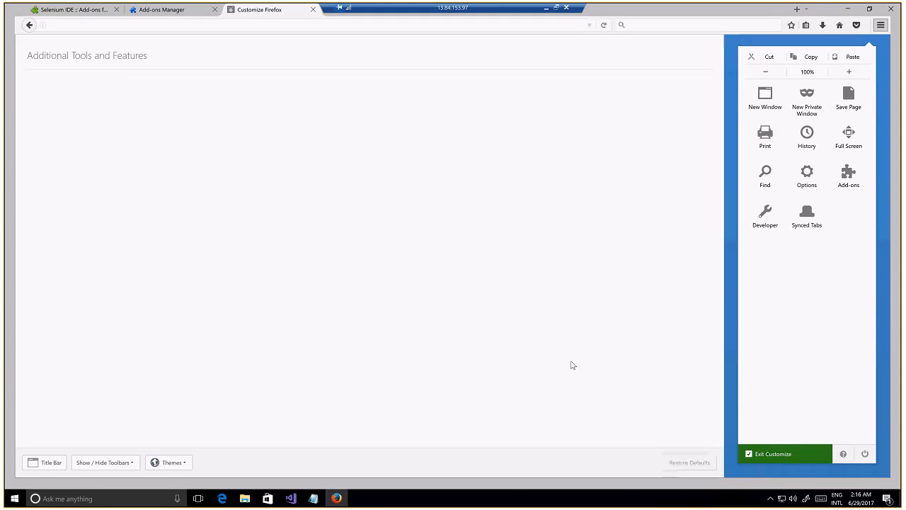
{"action": "left_click_drag", "start_coordinate": [448, 89], "coordinate": [765, 99]}
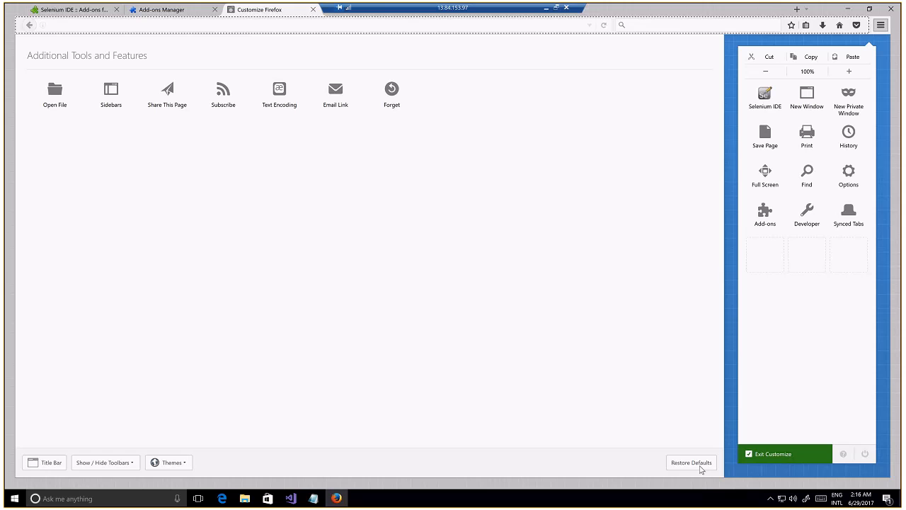
{"action": "left_click", "coordinate": [772, 454]}
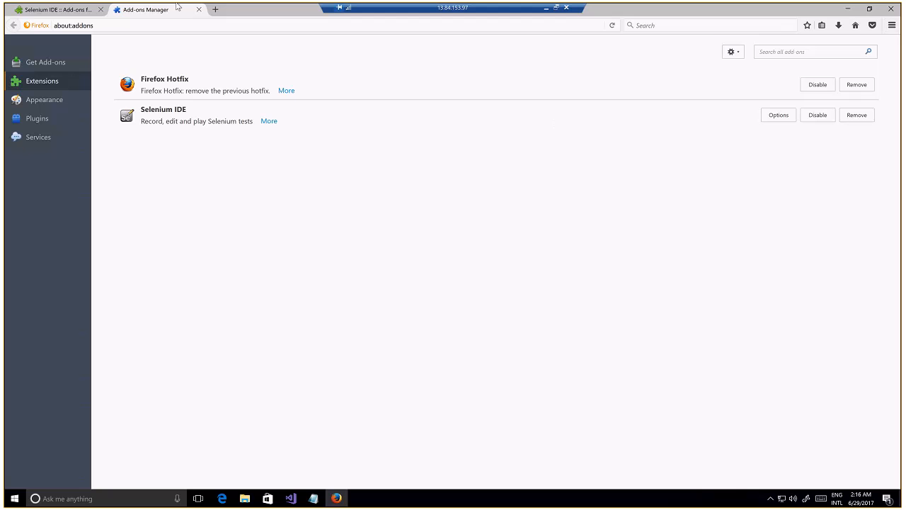
Close the Selenium IDE add-on page and Add-ons Manager tabs and load bing.com in a new tab
{"action": "left_click", "coordinate": [101, 10]}
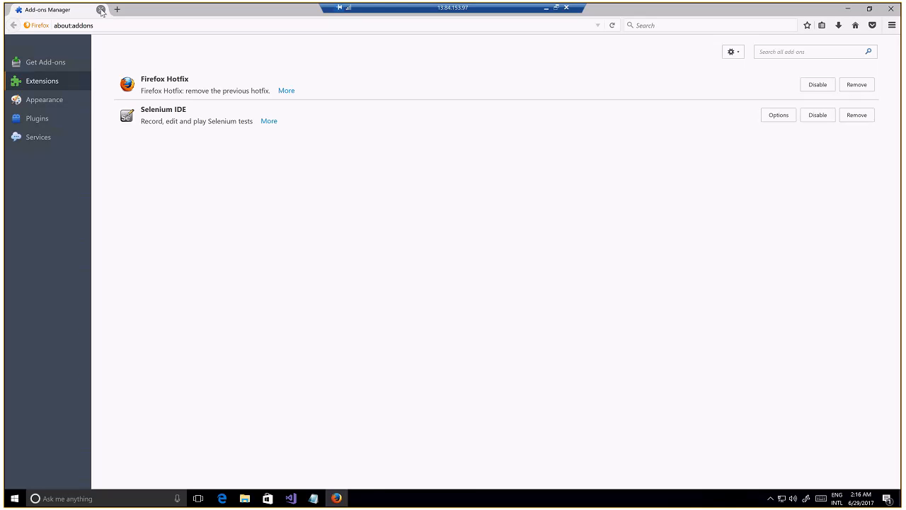
{"action": "left_click", "coordinate": [119, 10]}
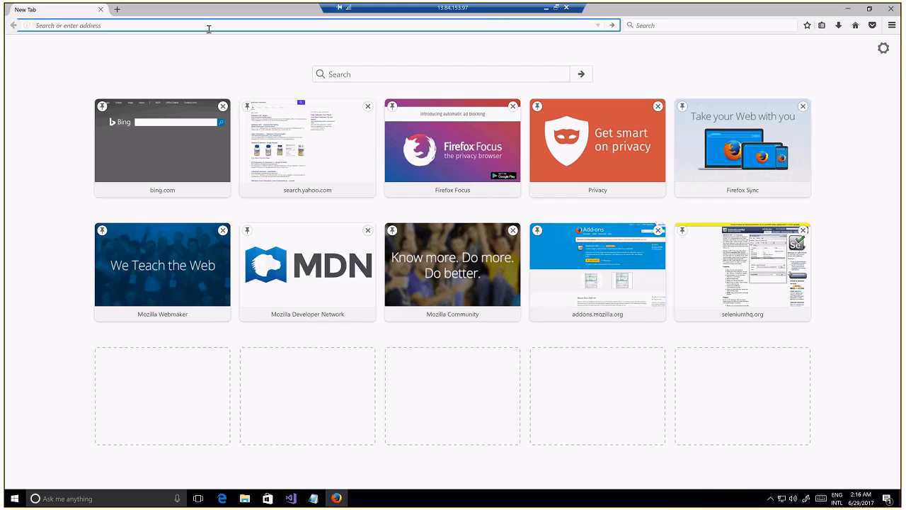
{"action": "type", "text": "bing.com"}
{"action": "key", "text": "Return"}
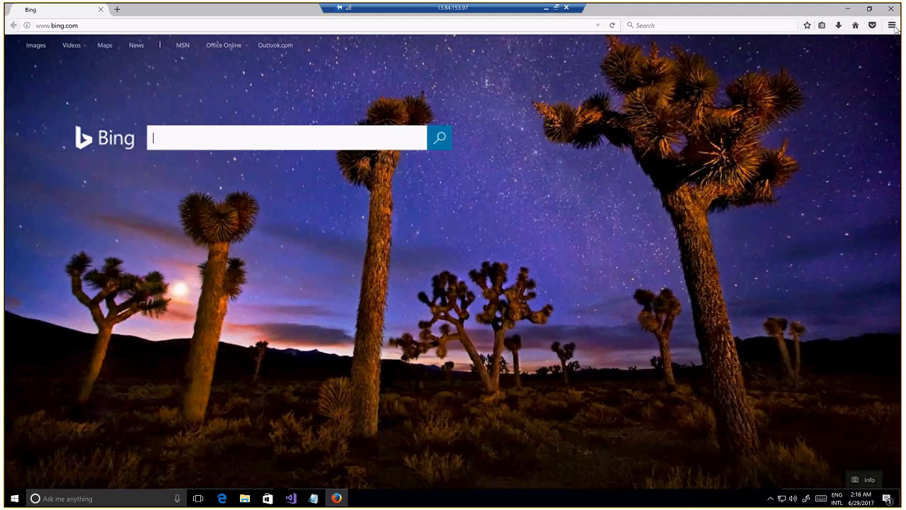
Launch Selenium IDE, move its window to the middle of the screen and close the release notes tab
{"action": "left_click", "coordinate": [892, 25]}
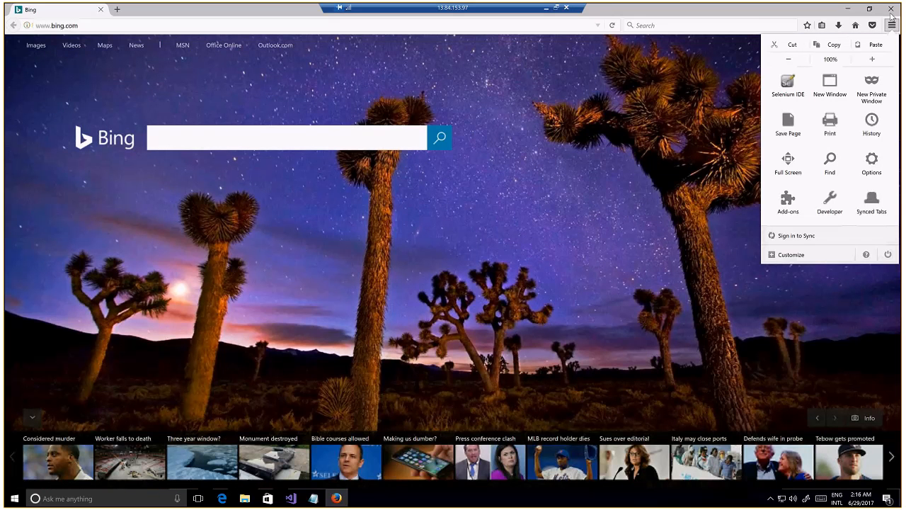
{"action": "left_click", "coordinate": [791, 90]}
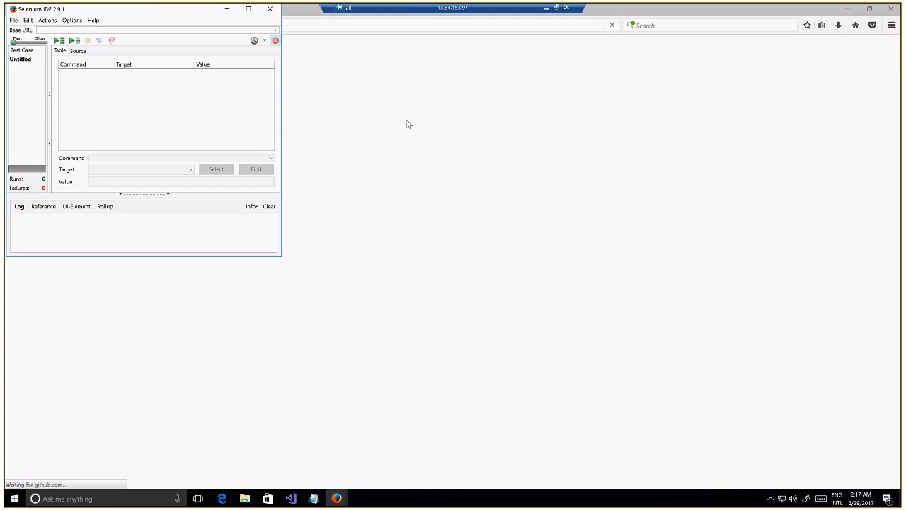
{"action": "left_click_drag", "start_coordinate": [159, 10], "coordinate": [468, 120]}
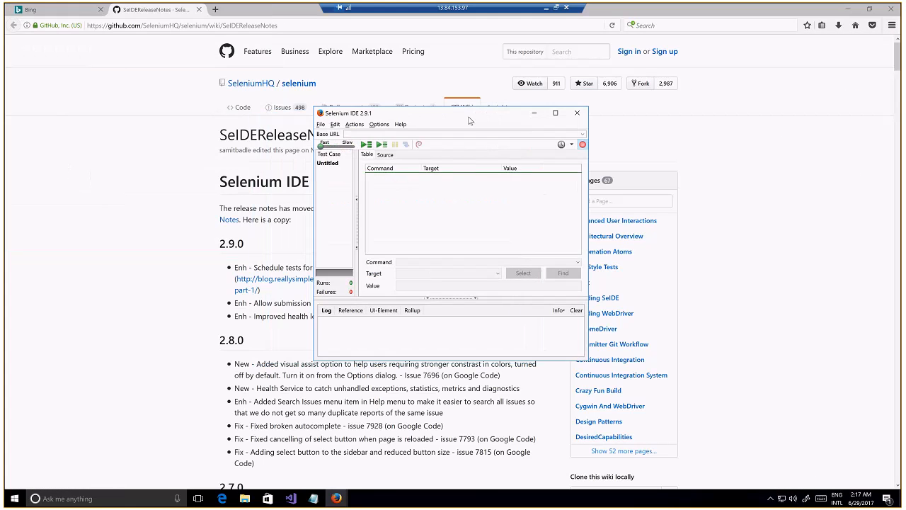
{"action": "left_click", "coordinate": [199, 10]}
{"action": "left_click", "coordinate": [199, 10]}
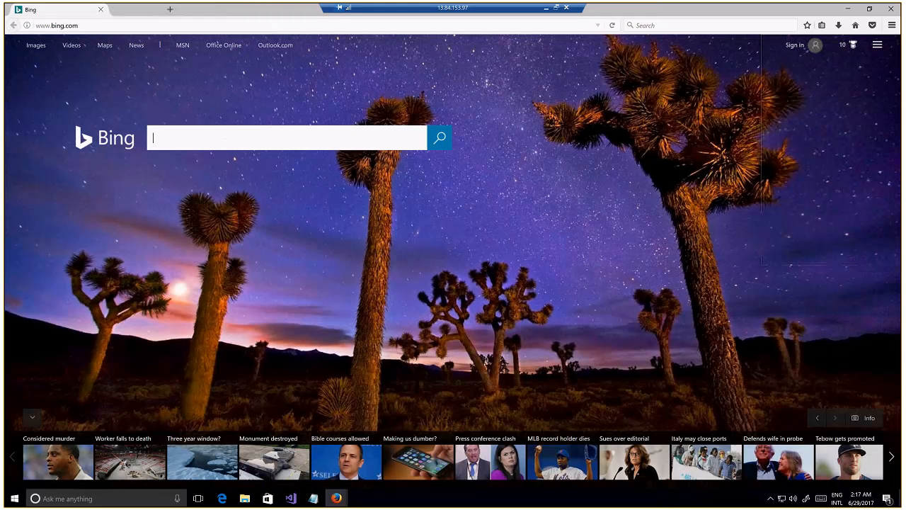
With Selenium IDE recording, search Bing for "selenium" and open the Wikipedia link beside the search results
{"action": "mouse_move", "coordinate": [337, 498]}
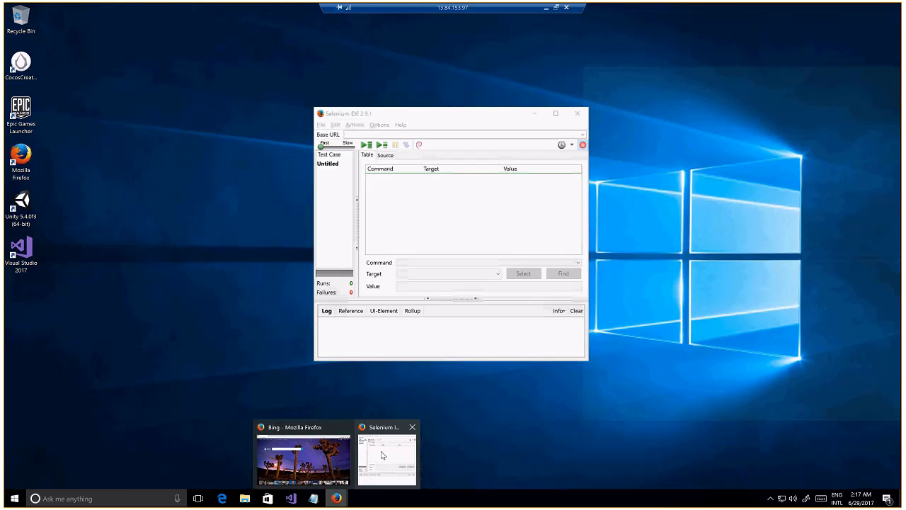
{"action": "left_click", "coordinate": [383, 455]}
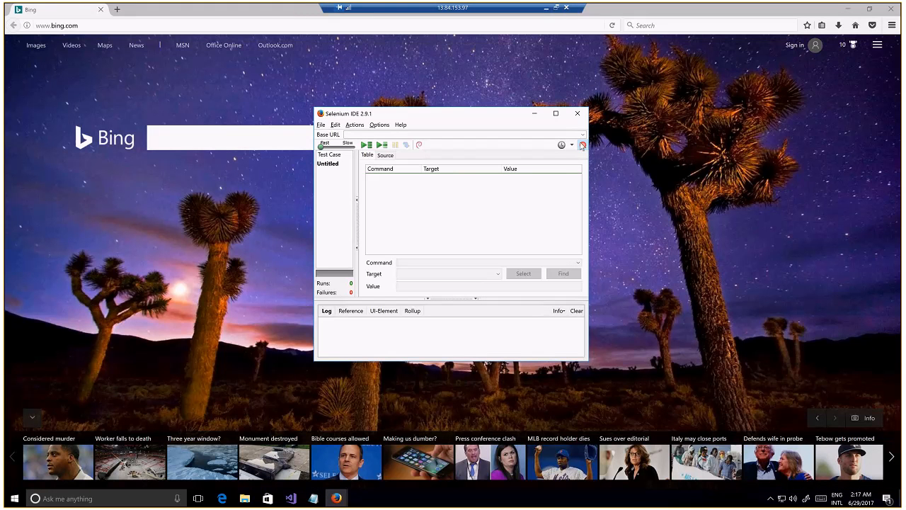
{"action": "left_click", "coordinate": [200, 136]}
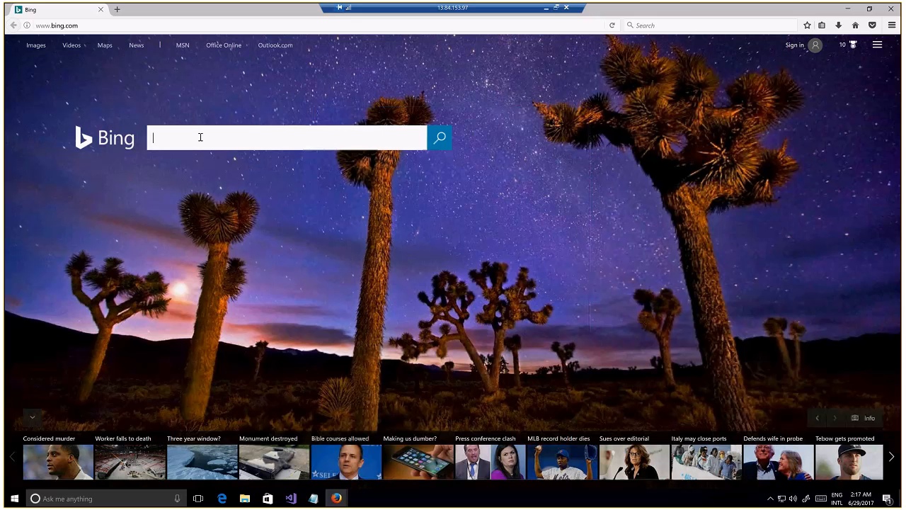
{"action": "left_click", "coordinate": [200, 137]}
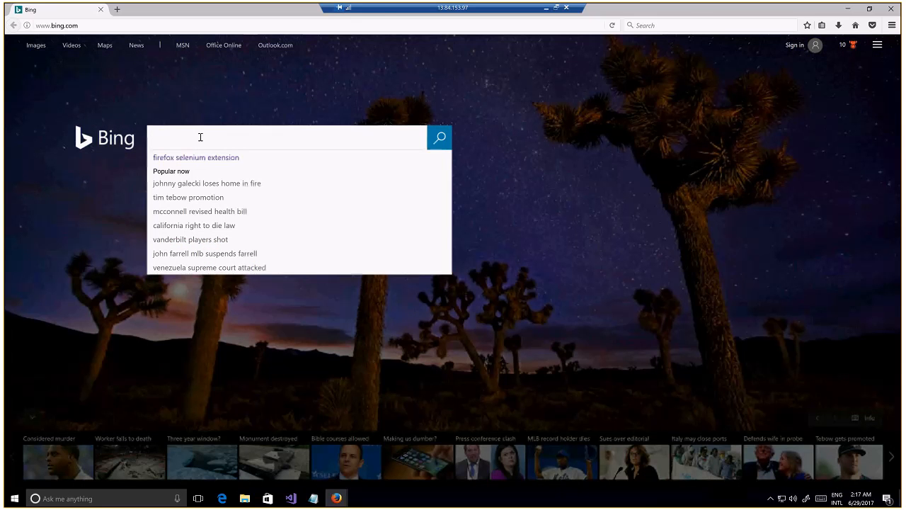
{"action": "type", "text": "seleni"}
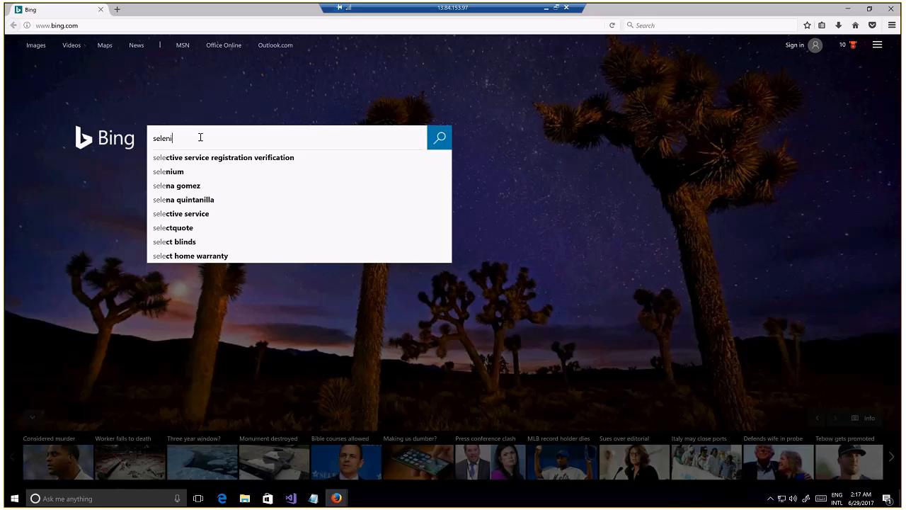
{"action": "type", "text": "um"}
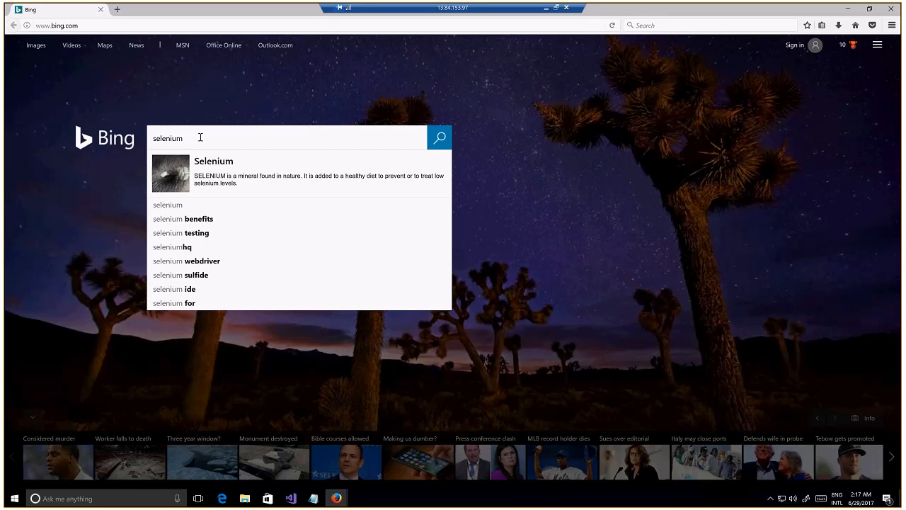
{"action": "left_click", "coordinate": [440, 139]}
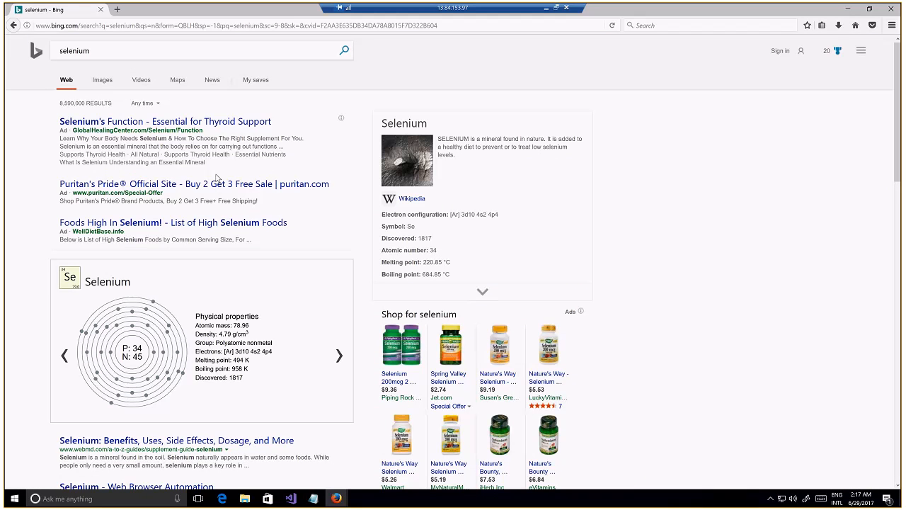
{"action": "left_click", "coordinate": [411, 199]}
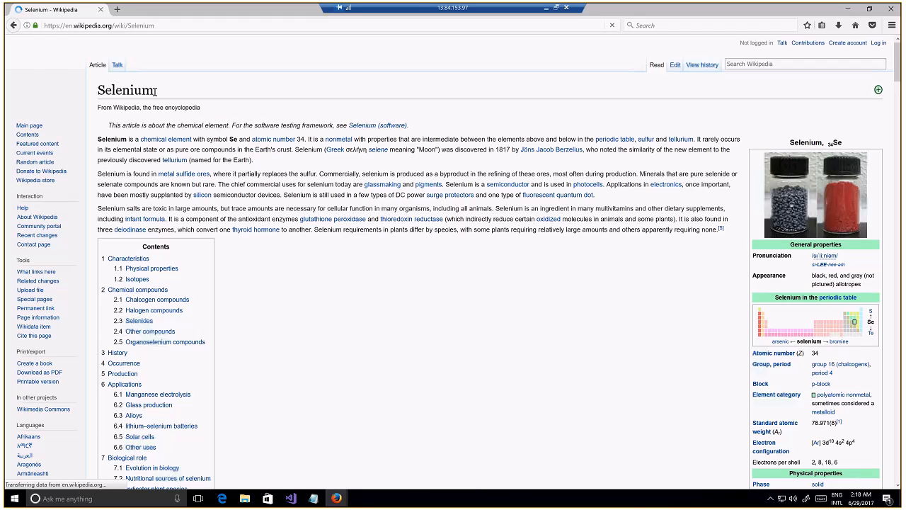
Check the recorded commands in Selenium IDE and add an assertTitle check for "Selenium - Wikipedia" from the article page
{"action": "left_click", "coordinate": [336, 499]}
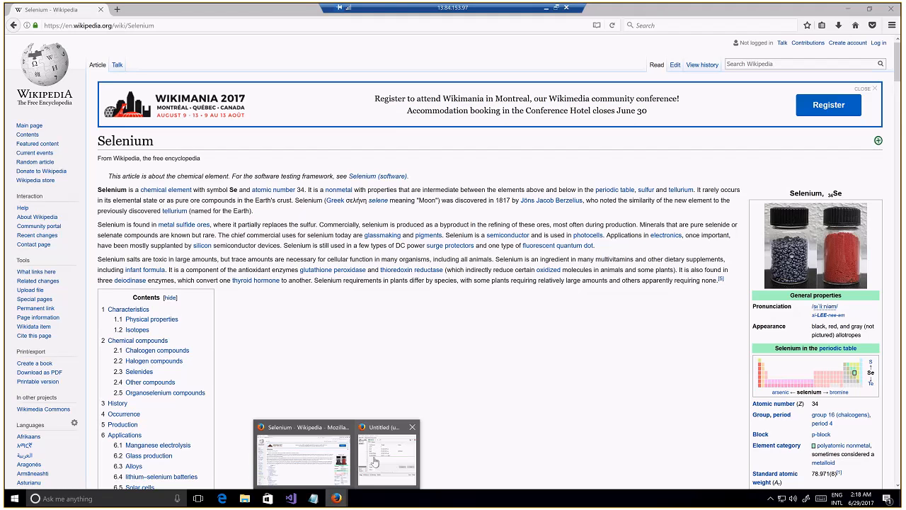
{"action": "left_click", "coordinate": [376, 461]}
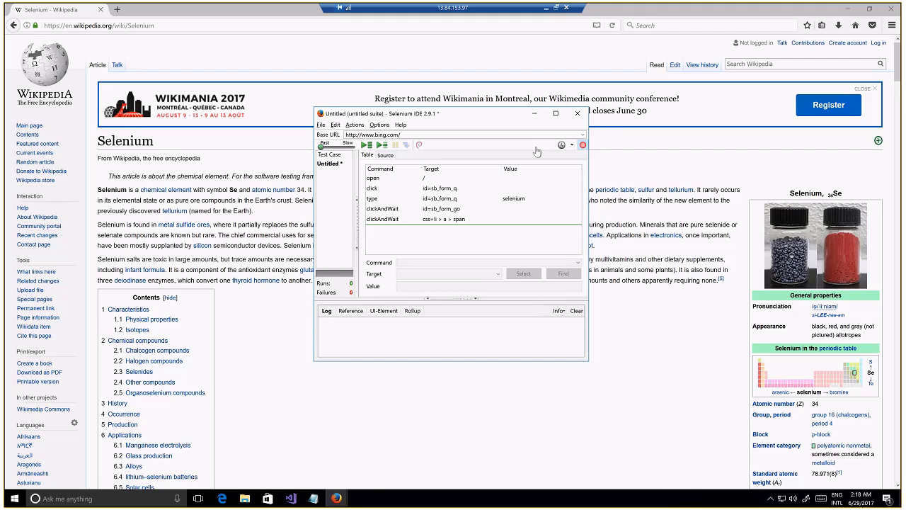
{"action": "left_click", "coordinate": [131, 142]}
{"action": "right_click", "coordinate": [130, 142]}
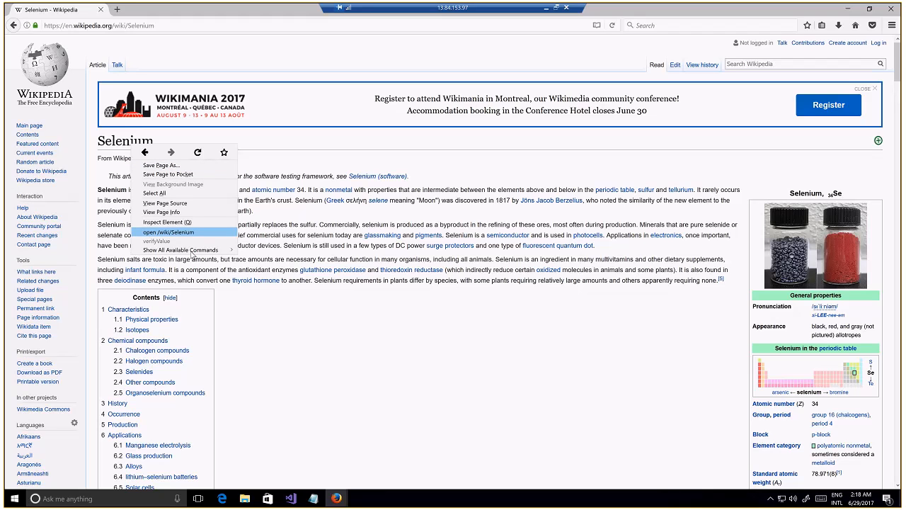
{"action": "mouse_move", "coordinate": [192, 253]}
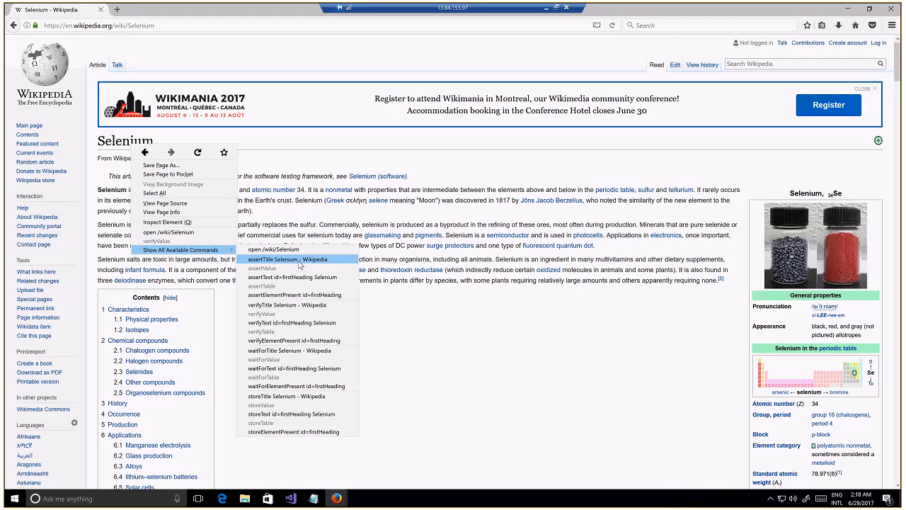
{"action": "left_click", "coordinate": [300, 264]}
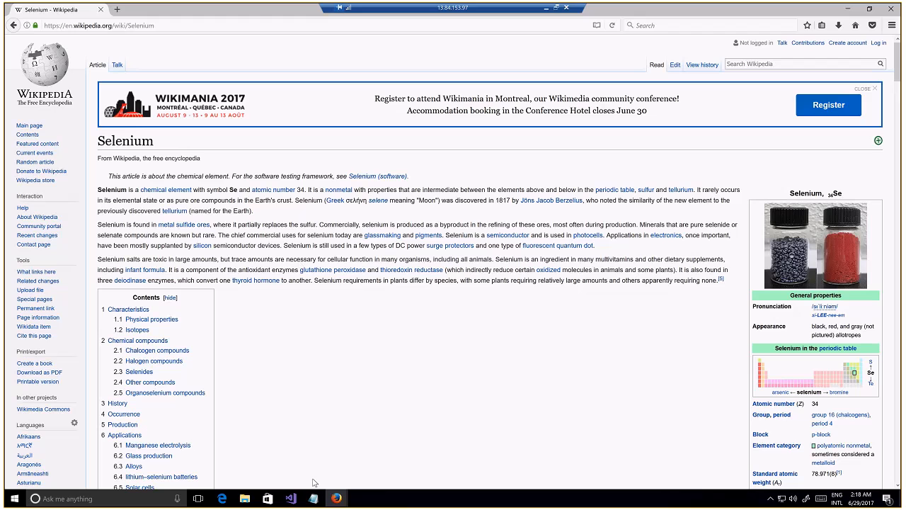
Return to Selenium IDE and review each recorded command and its reference description, from open through assertTitle
{"action": "mouse_move", "coordinate": [337, 498]}
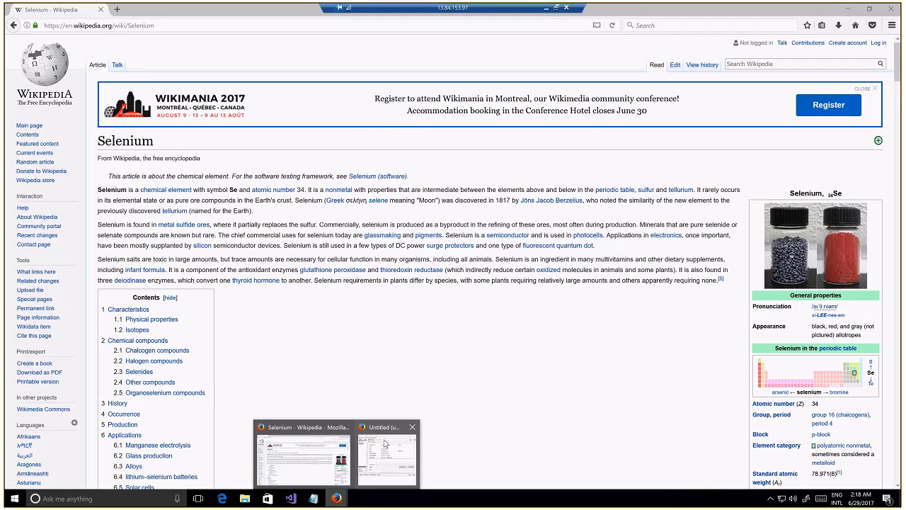
{"action": "left_click", "coordinate": [385, 443]}
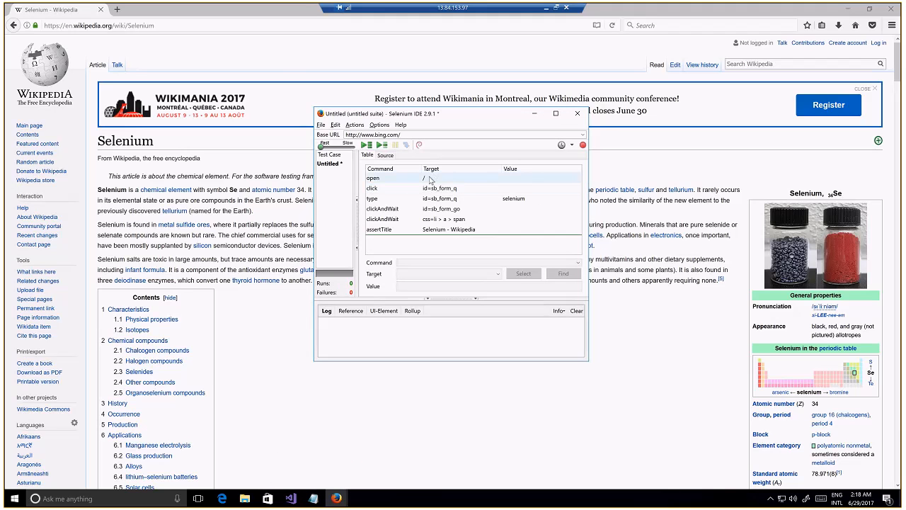
{"action": "left_click", "coordinate": [429, 180]}
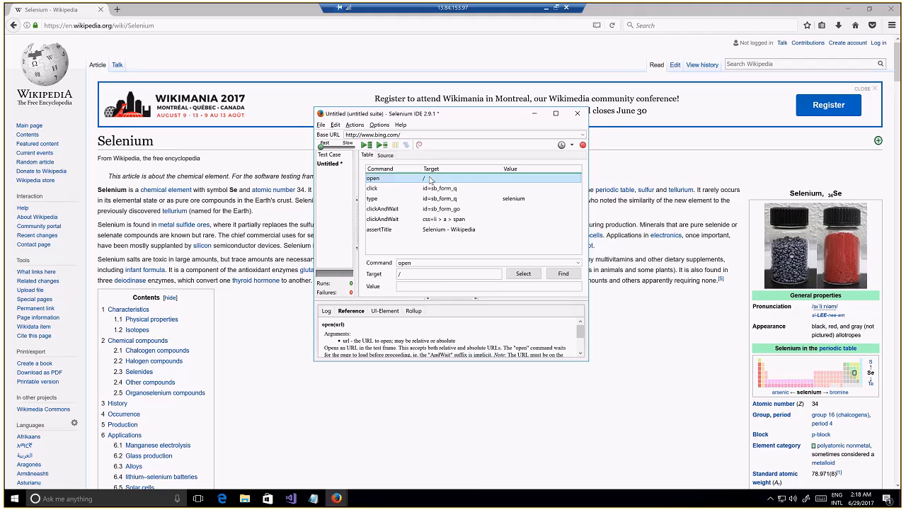
{"action": "key", "text": "Down"}
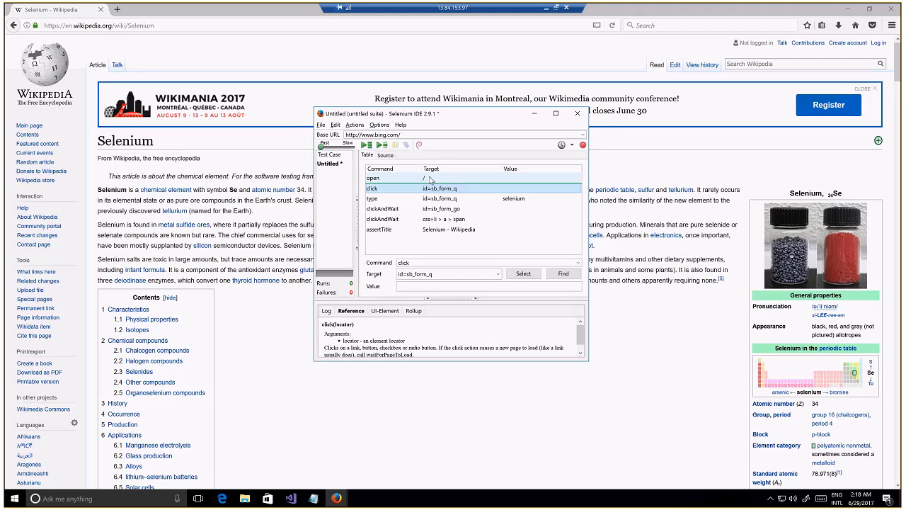
{"action": "key", "text": "Down"}
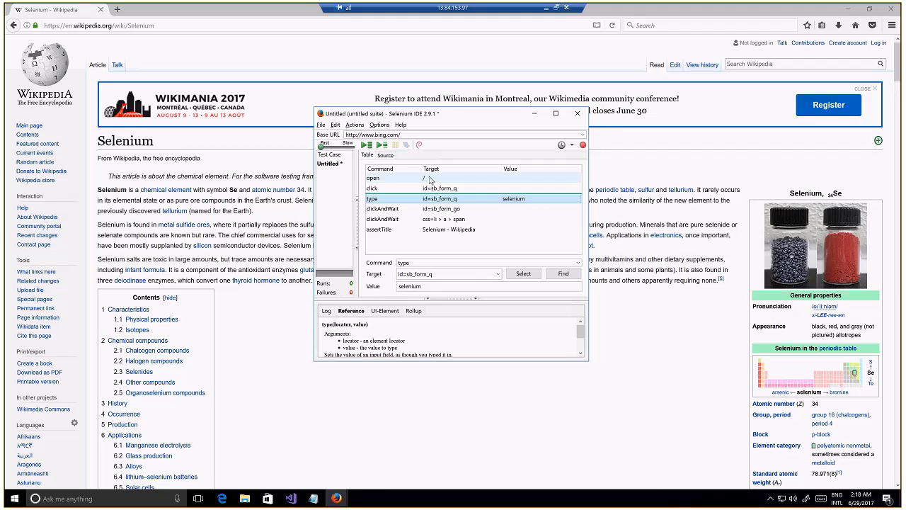
{"action": "key", "text": "Down"}
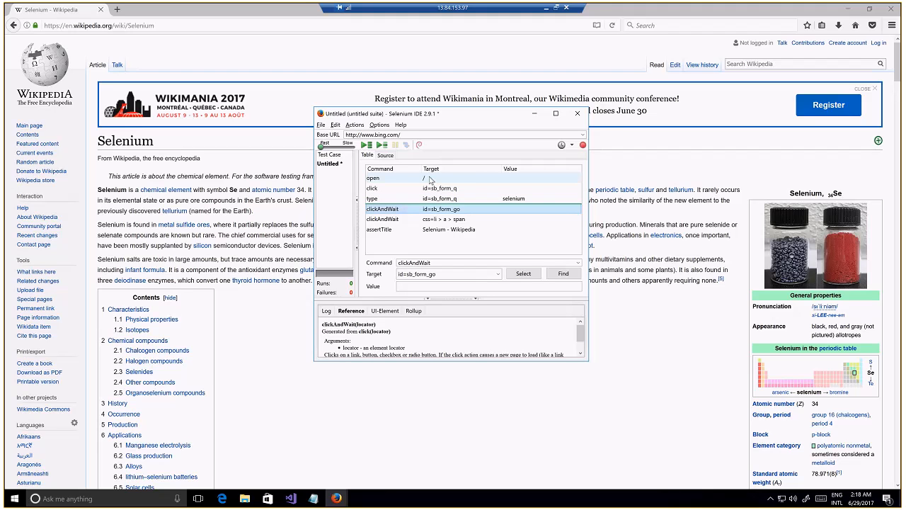
{"action": "key", "text": "Down"}
{"action": "key", "text": "Down"}
{"action": "key", "text": "Up"}
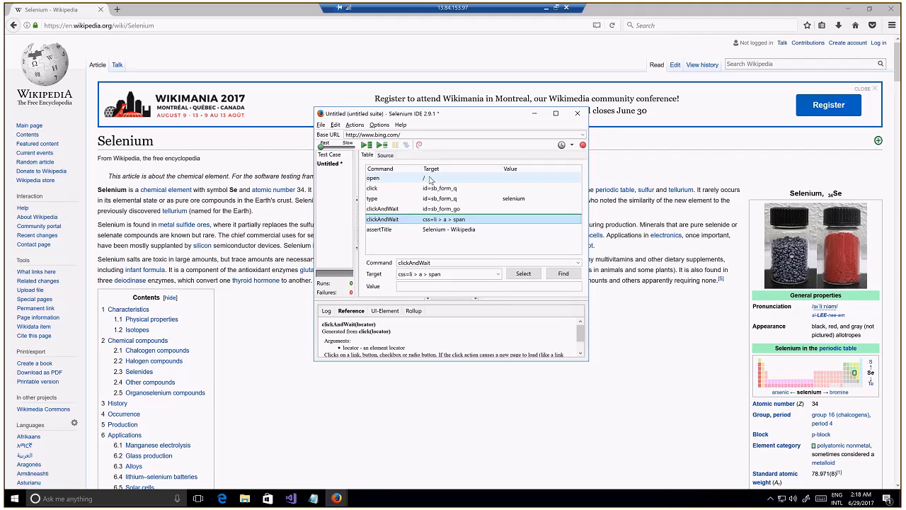
{"action": "key", "text": "Down"}
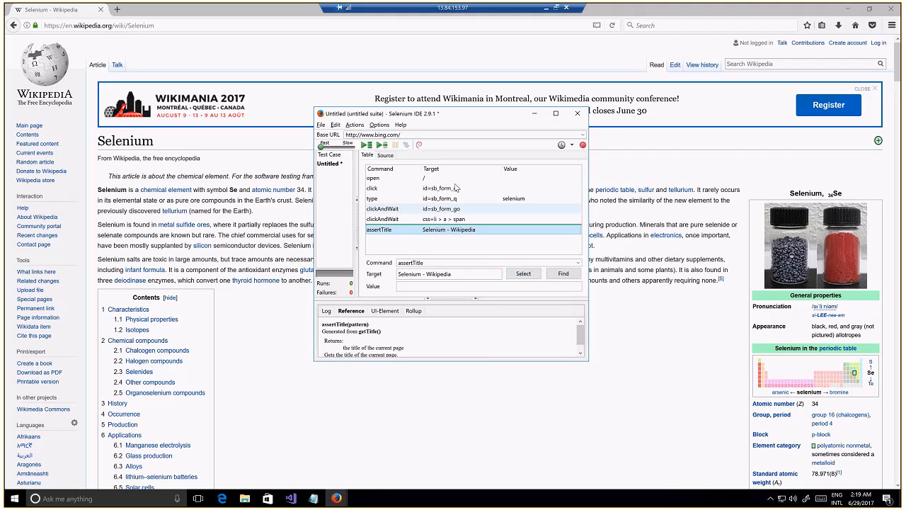
Examine the alternative target locators offered for the search box's click and type commands
{"action": "left_click", "coordinate": [439, 189]}
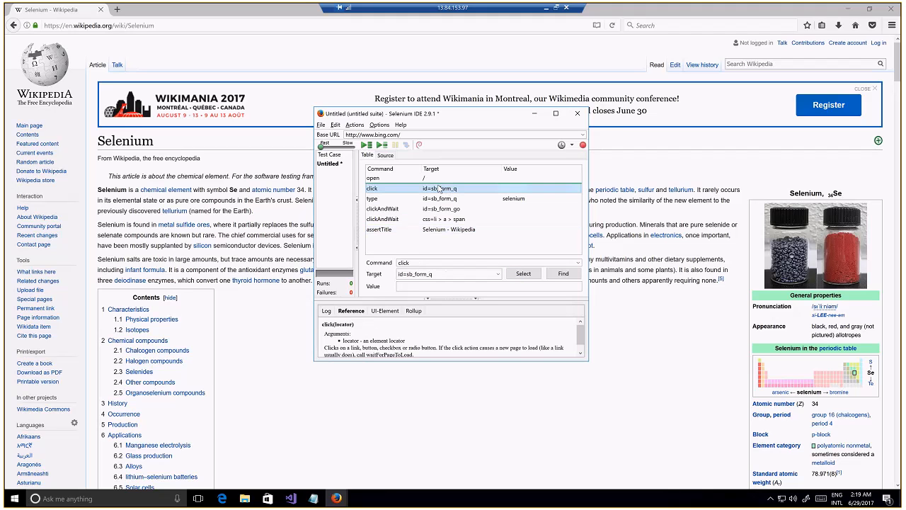
{"action": "left_click", "coordinate": [498, 274]}
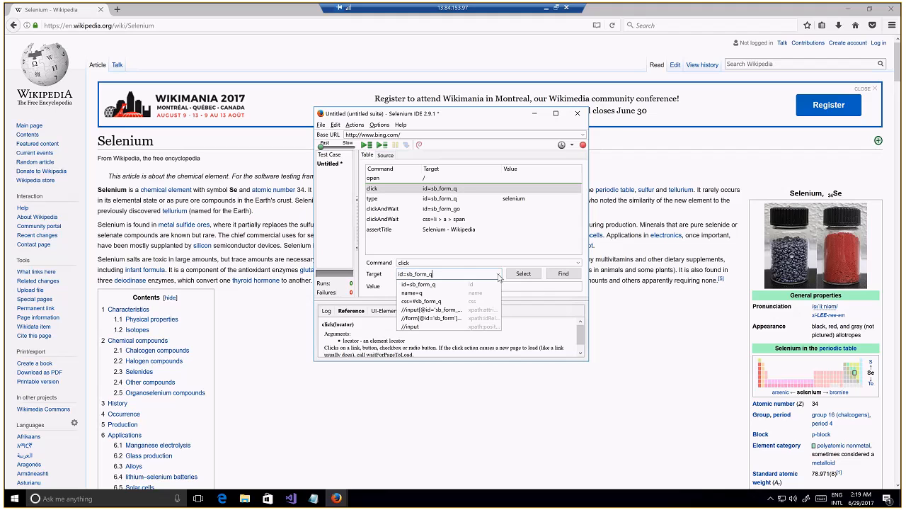
{"action": "left_click", "coordinate": [498, 274]}
{"action": "left_click", "coordinate": [448, 201]}
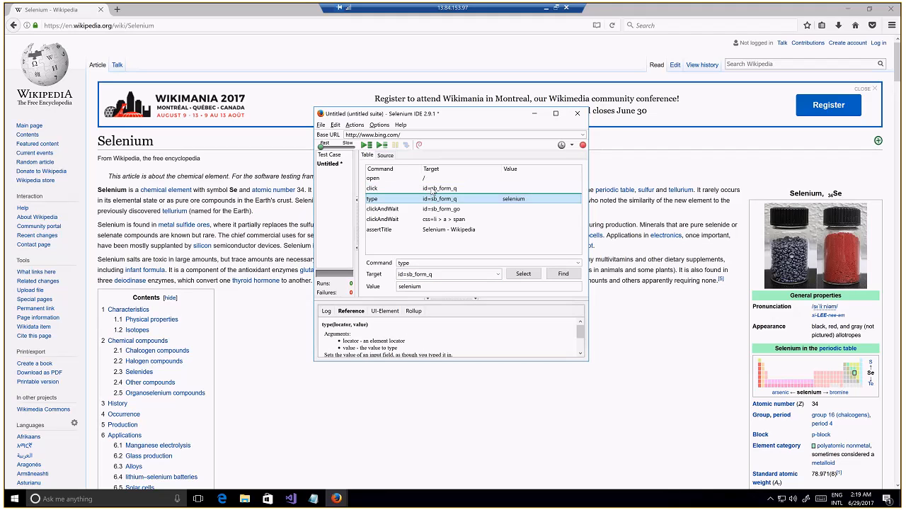
{"action": "left_click", "coordinate": [497, 275]}
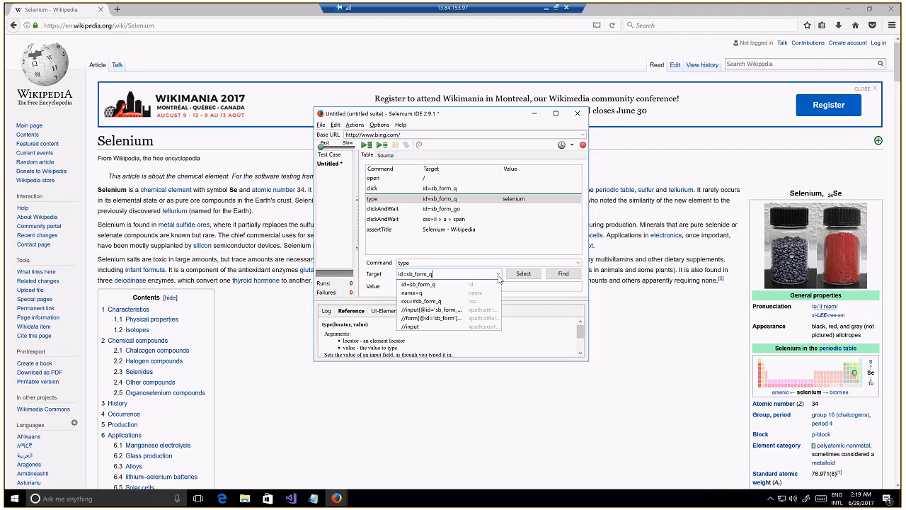
{"action": "left_click", "coordinate": [499, 276]}
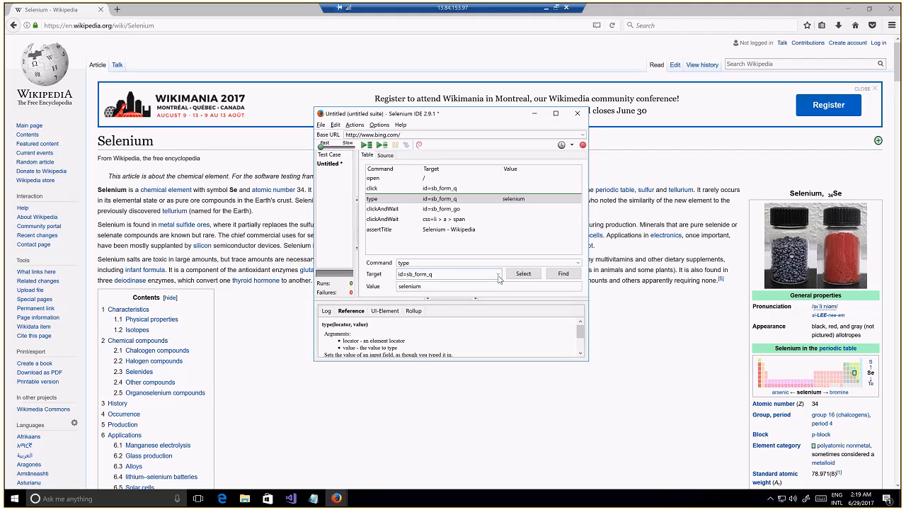
Examine the alternative target locators for the Wikipedia link's clickAndWait command and select the assertTitle command
{"action": "left_click", "coordinate": [458, 220]}
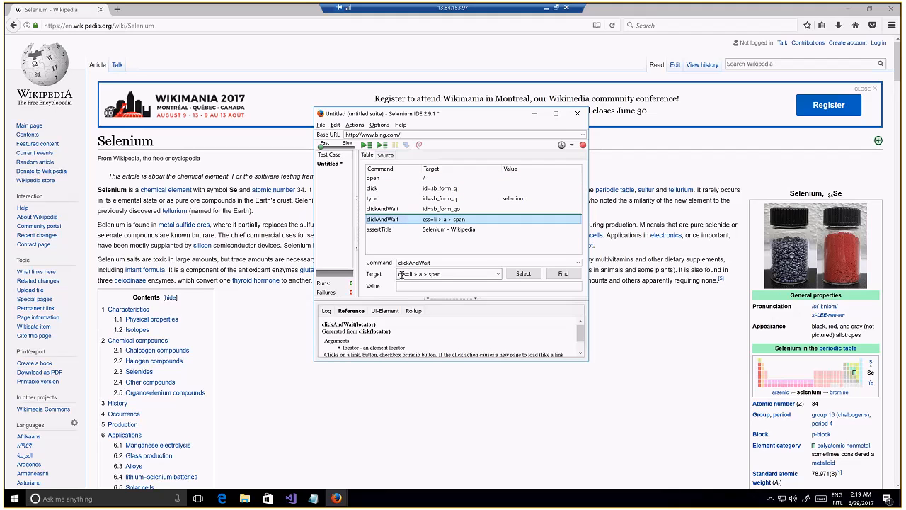
{"action": "left_click", "coordinate": [499, 274]}
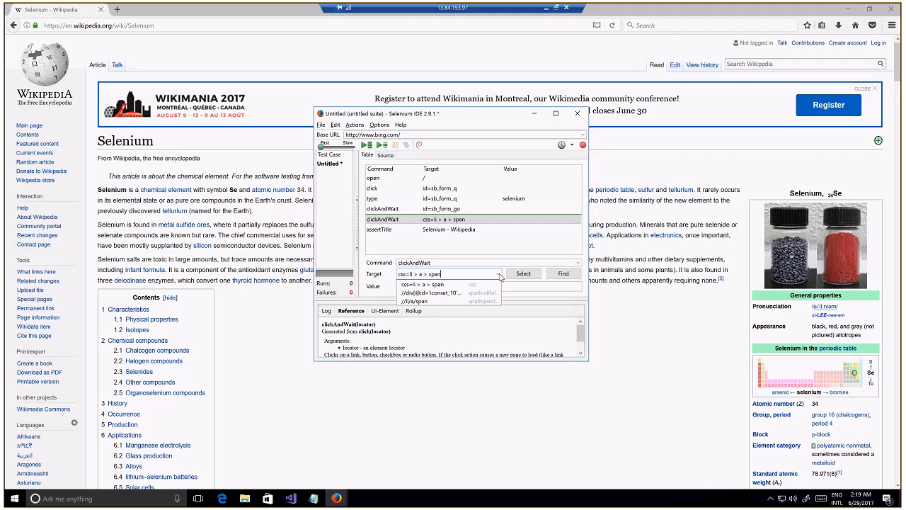
{"action": "left_click", "coordinate": [499, 275]}
{"action": "left_click", "coordinate": [499, 276]}
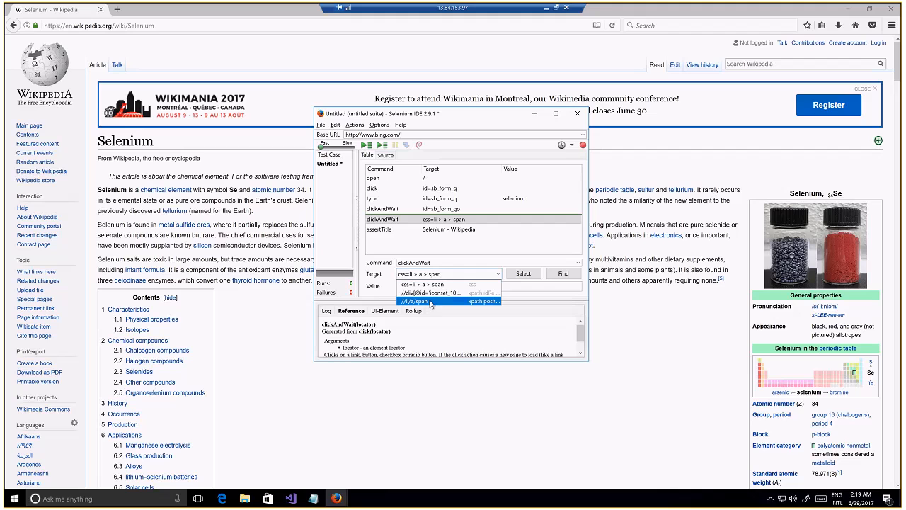
{"action": "left_click", "coordinate": [541, 295]}
{"action": "left_click", "coordinate": [441, 222]}
{"action": "left_click", "coordinate": [440, 230]}
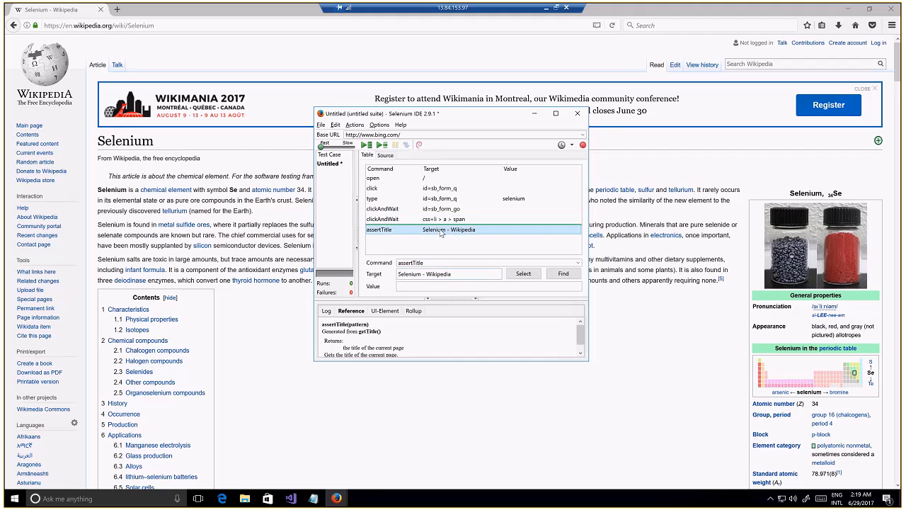
Run the entire test suite, and rerun it at about medium speed with the Selenium IDE window moved aside
{"action": "left_click", "coordinate": [368, 145]}
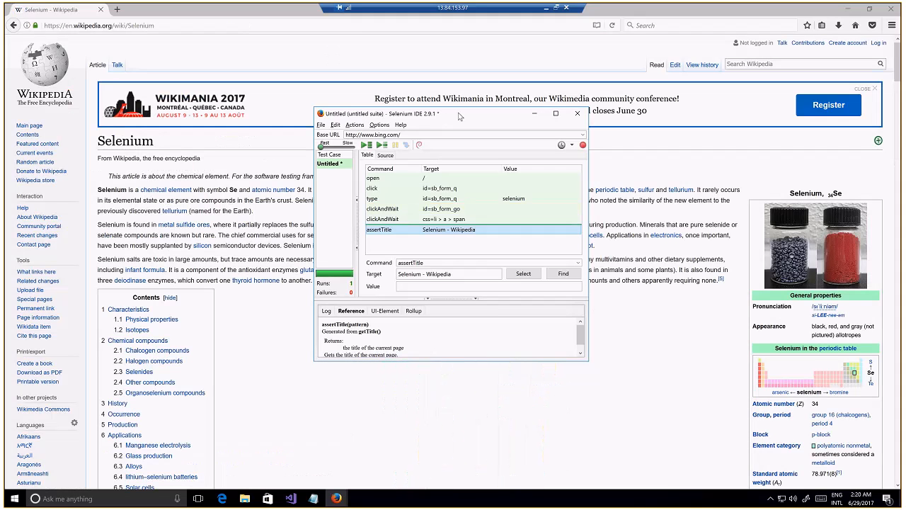
{"action": "left_click_drag", "start_coordinate": [460, 116], "coordinate": [793, 114]}
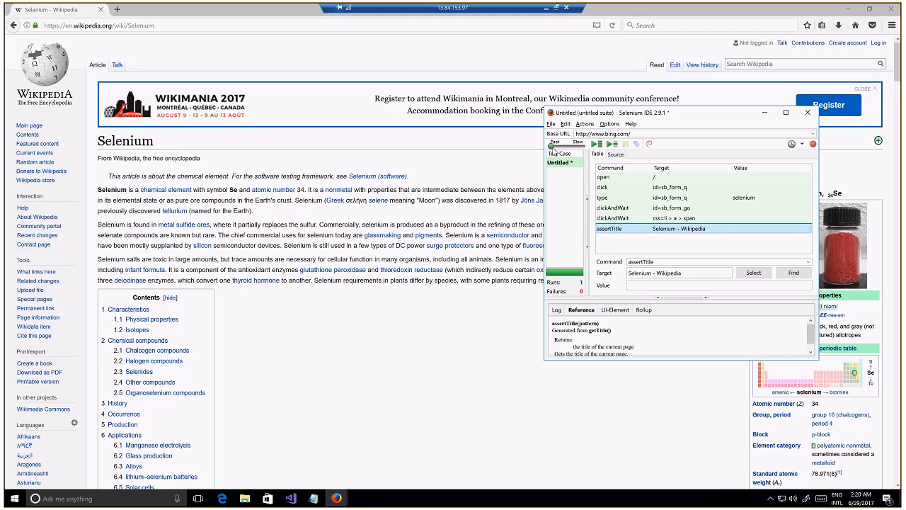
{"action": "left_click_drag", "start_coordinate": [552, 145], "coordinate": [567, 147]}
{"action": "left_click", "coordinate": [596, 144]}
{"action": "left_click", "coordinate": [597, 144]}
Change the assertTitle command's target to "Potato - Wikipedia"
{"action": "left_click", "coordinate": [655, 276]}
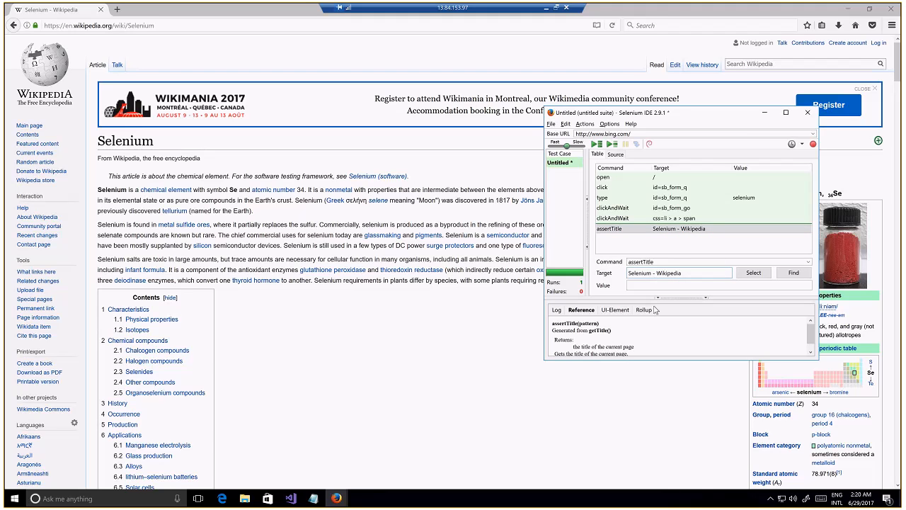
{"action": "key", "text": "BackSpace"}
{"action": "key", "text": "BackSpace"}
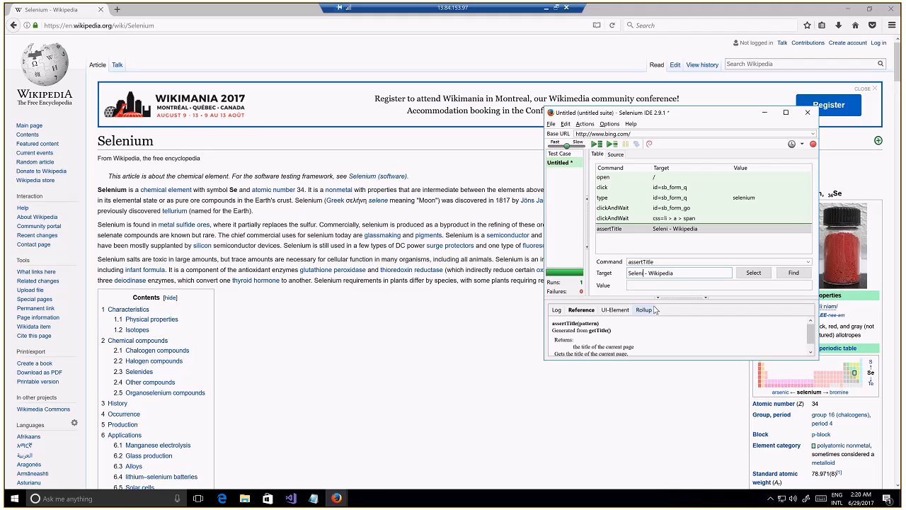
{"action": "key", "text": "ctrl+BackSpace"}
{"action": "type", "text": "POrtato"}
{"action": "key", "text": "BackSpace"}
{"action": "key", "text": "BackSpace"}
{"action": "key", "text": "BackSpace"}
{"action": "key", "text": "BackSpace"}
{"action": "key", "text": "BackSpace"}
{"action": "key", "text": "BackSpace"}
{"action": "type", "text": "otato"}
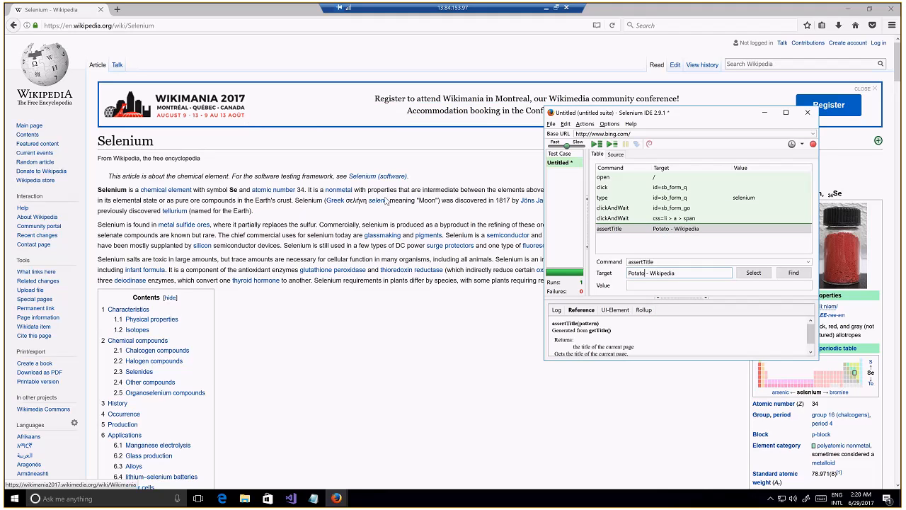
Run the entire test suite with the altered title, and minimize the browser so only Selenium IDE is open over the desktop
{"action": "left_click", "coordinate": [596, 144]}
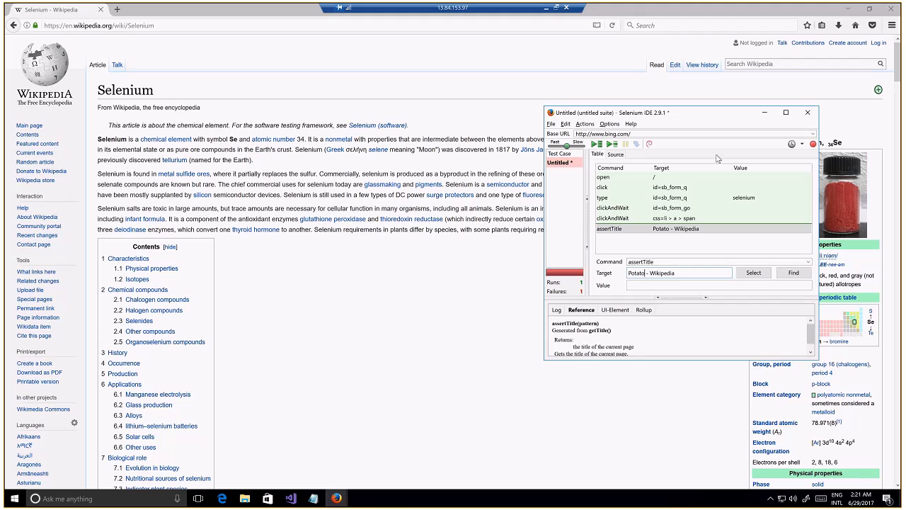
{"action": "left_click", "coordinate": [766, 114]}
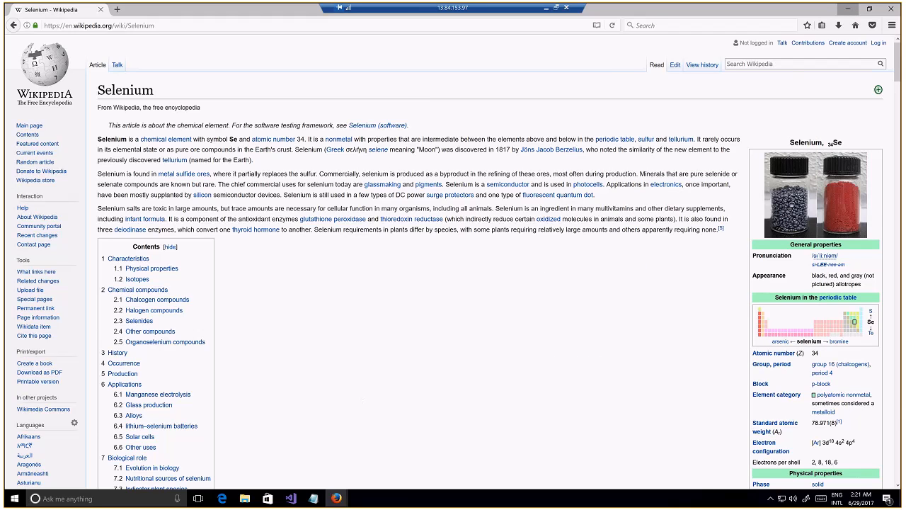
{"action": "left_click", "coordinate": [336, 499]}
{"action": "left_click", "coordinate": [389, 458]}
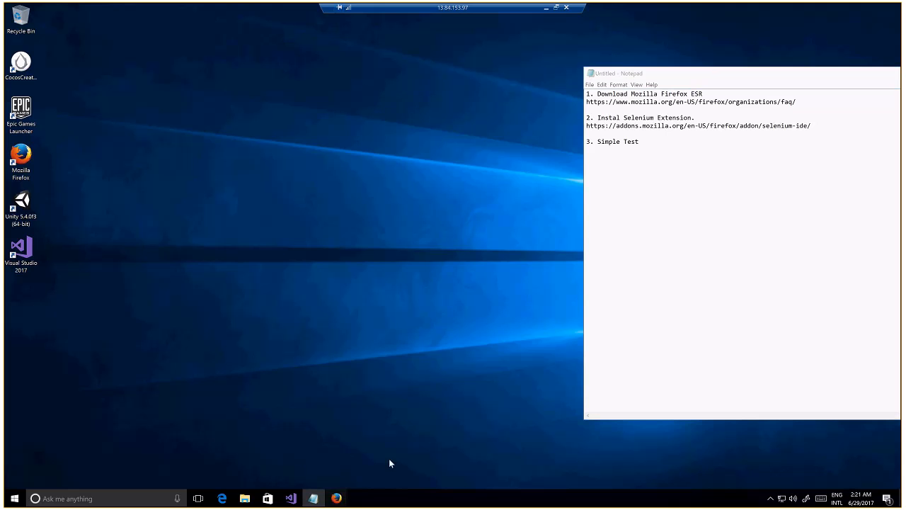
{"action": "mouse_move", "coordinate": [340, 497]}
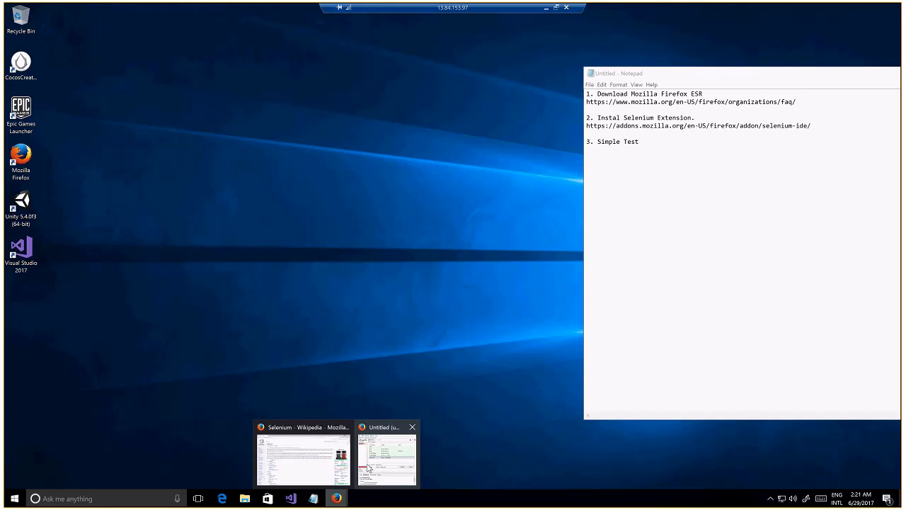
{"action": "left_click", "coordinate": [370, 465]}
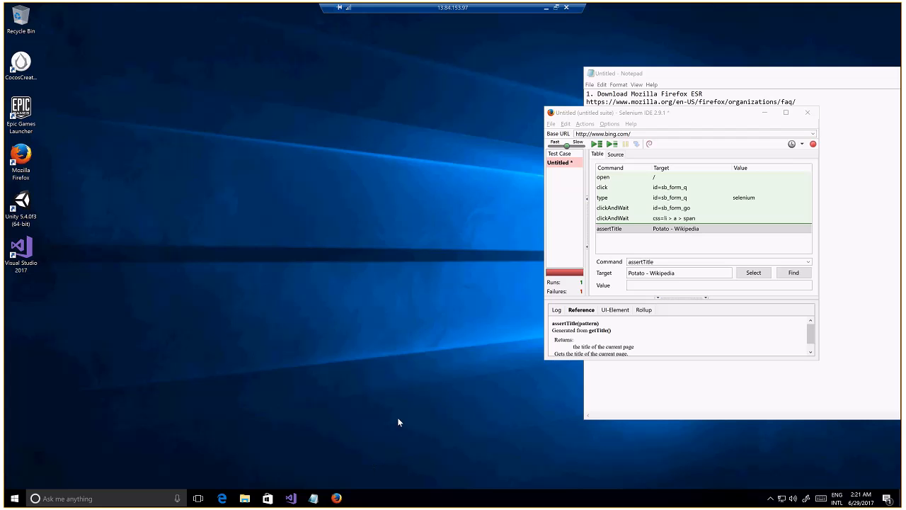
{"action": "left_click", "coordinate": [566, 124]}
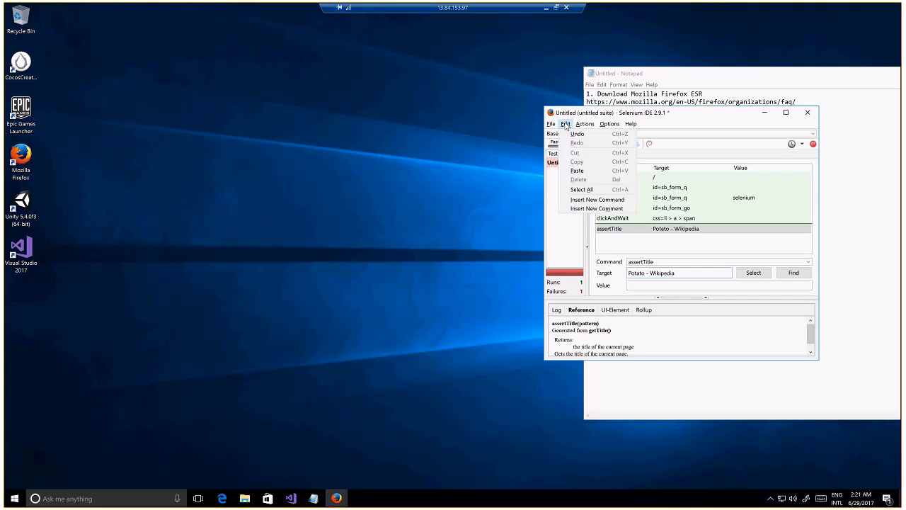
{"action": "key", "text": "Escape"}
{"action": "left_click", "coordinate": [551, 125]}
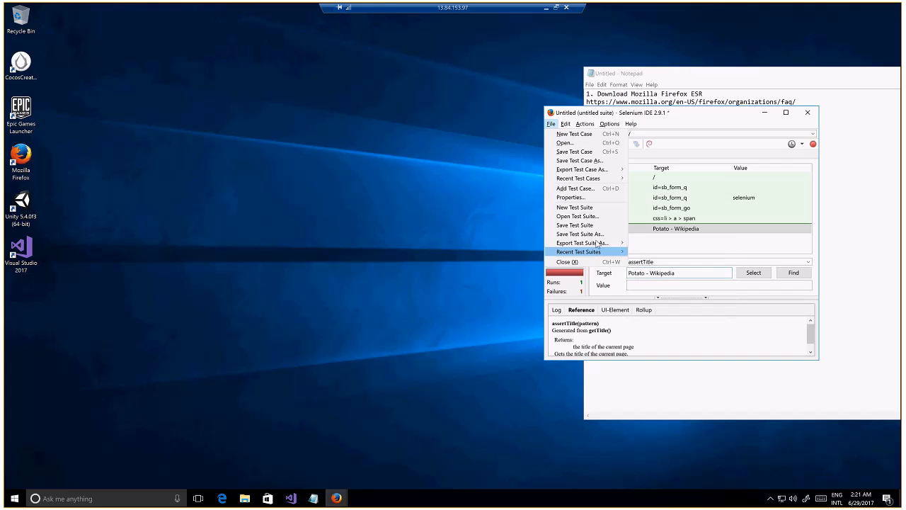
{"action": "mouse_move", "coordinate": [595, 243]}
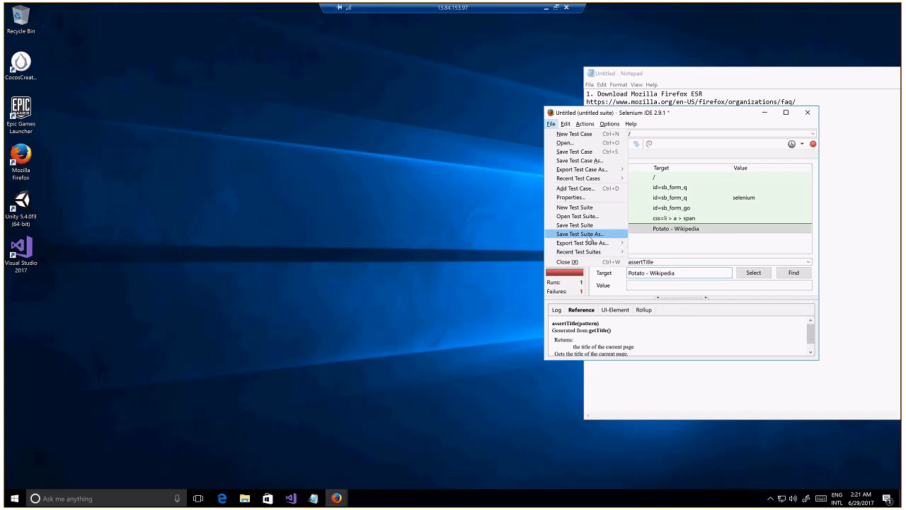
{"action": "left_click", "coordinate": [708, 116]}
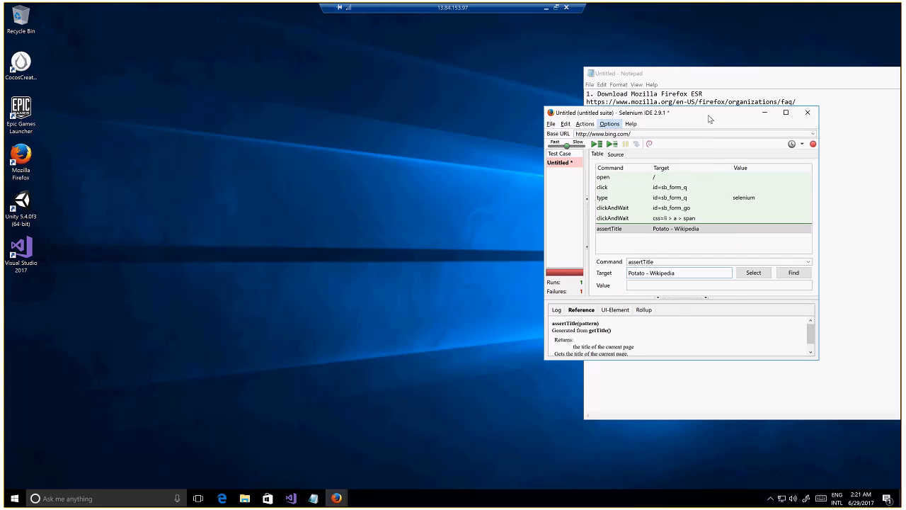
Minimize the remote desktop session to return to the local desktop
{"action": "left_click", "coordinate": [547, 11]}
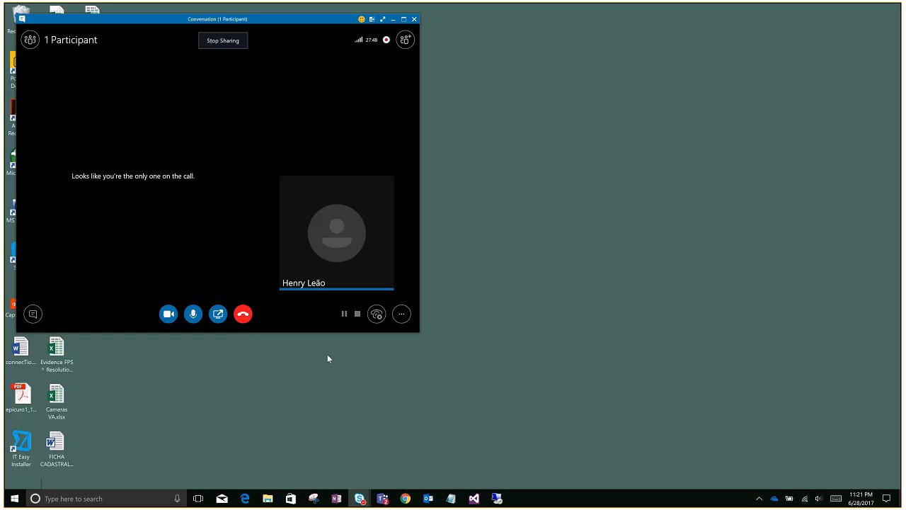